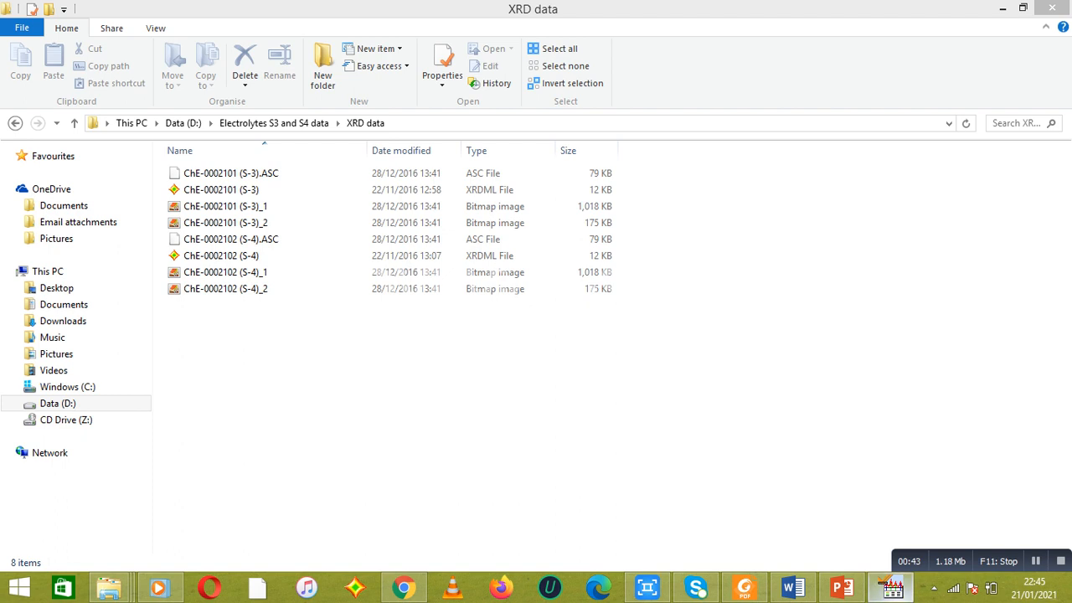
# Step: Close the running X'Pert HighScore session and relaunch X'Pert HighScore from the desktop, accepting its startup dialog
pyautogui.click(891, 586)
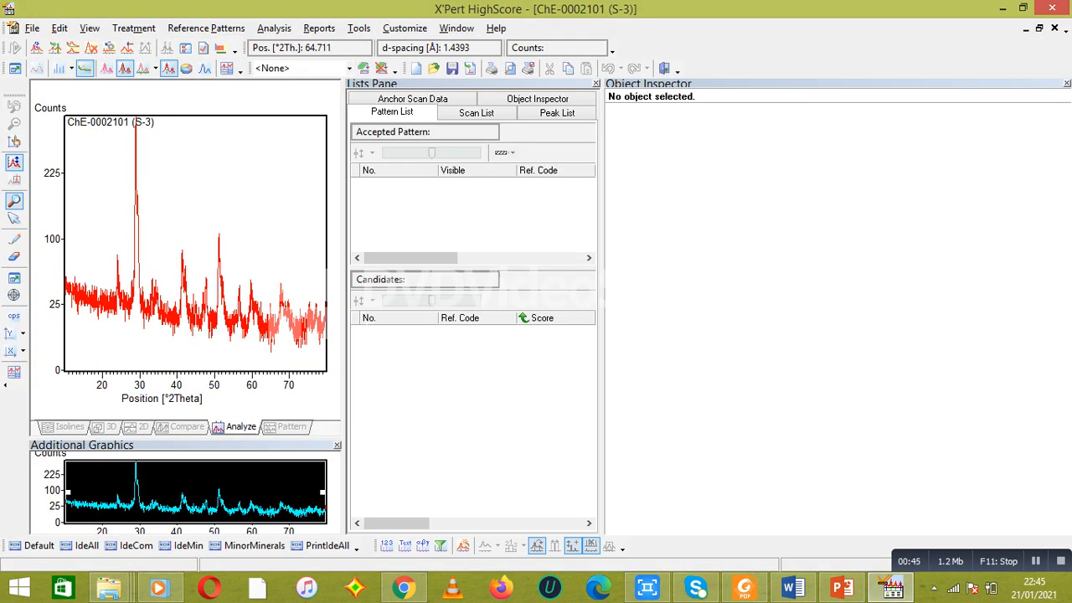
pyautogui.click(891, 586)
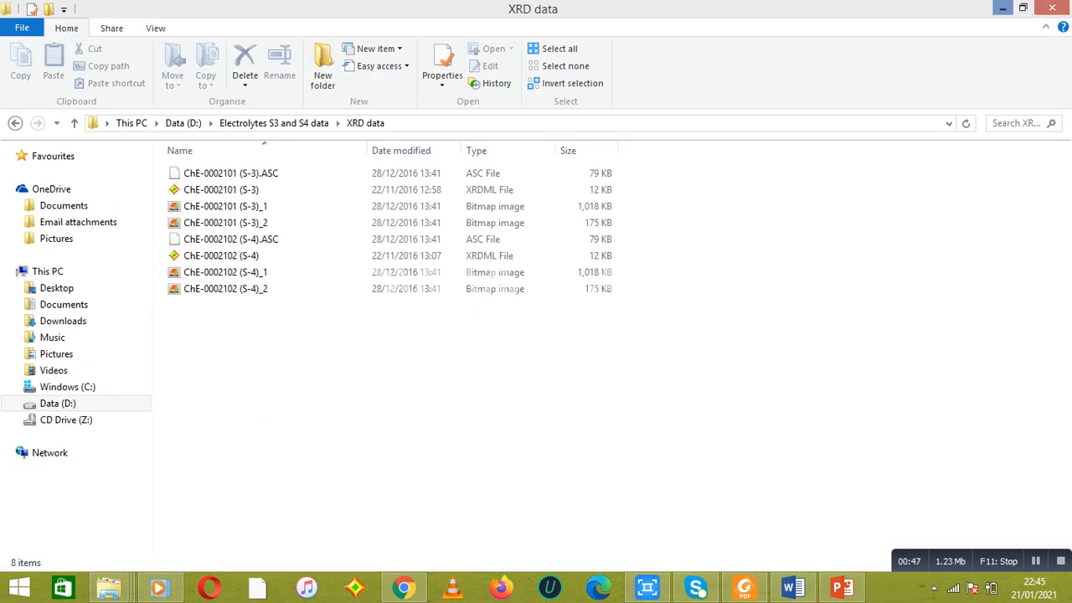
pyautogui.click(1002, 7)
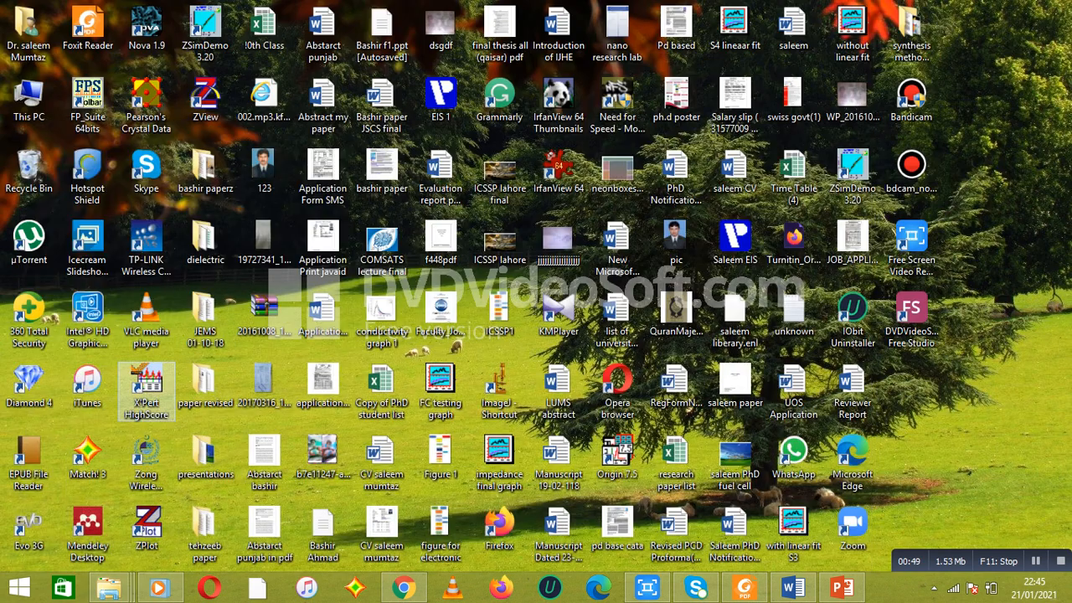
pyautogui.click(147, 387)
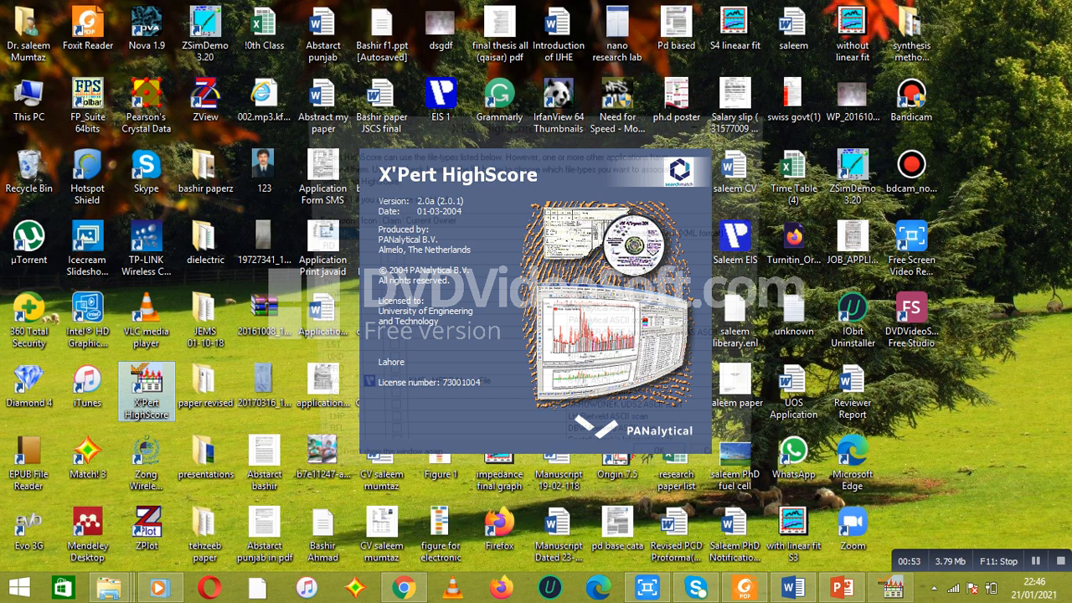
pyautogui.click(673, 473)
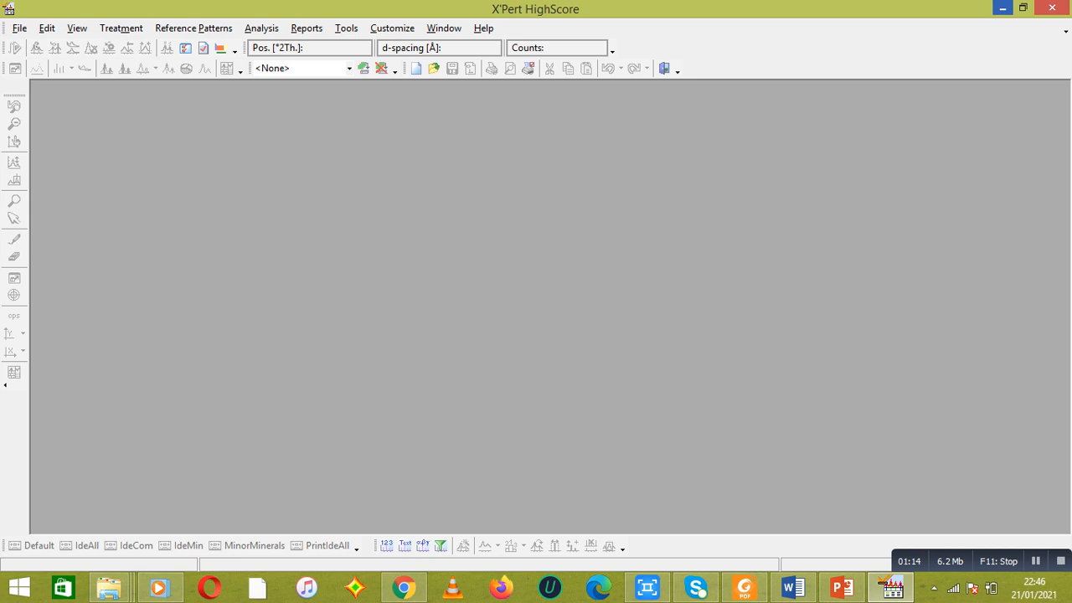
# Step: Locate the ChE-0002101 (S-3) XRDML file in the XRD data folder and open it through HighScore's file-open dialog
pyautogui.click(1002, 8)
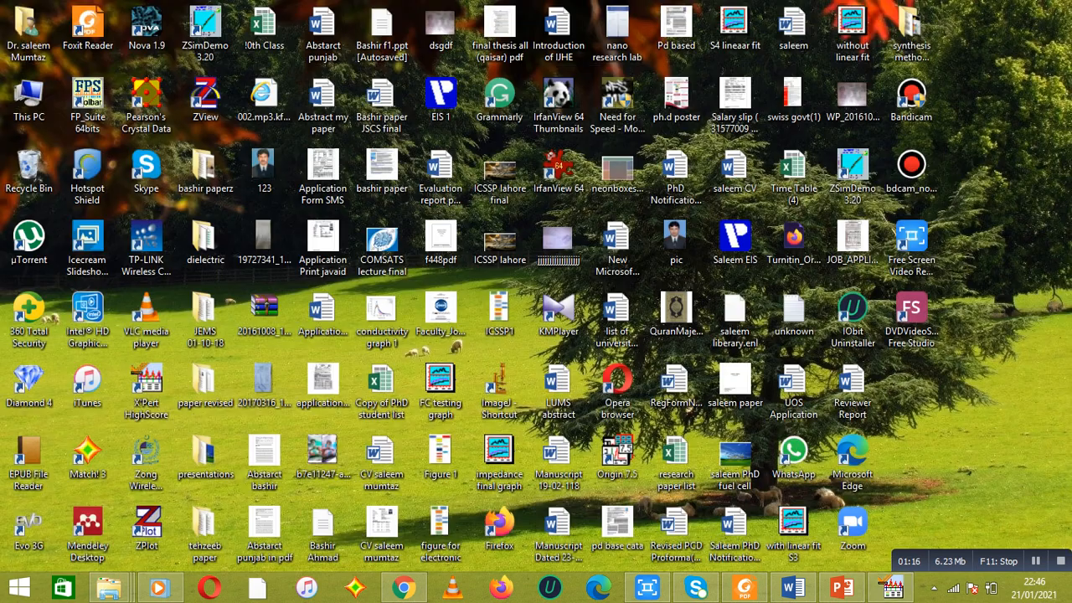
pyautogui.click(109, 588)
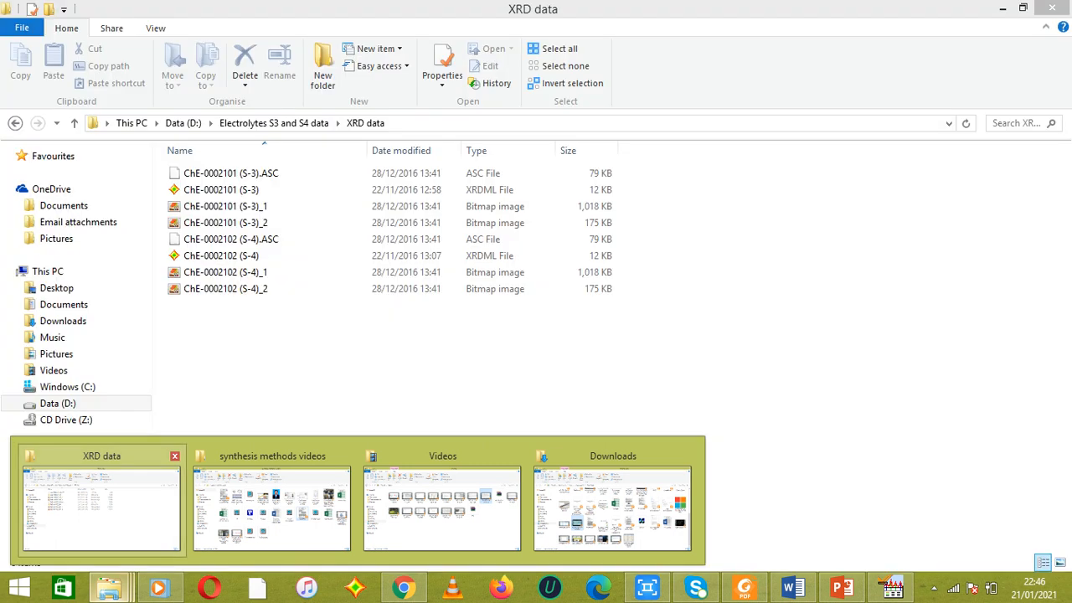
pyautogui.click(100, 506)
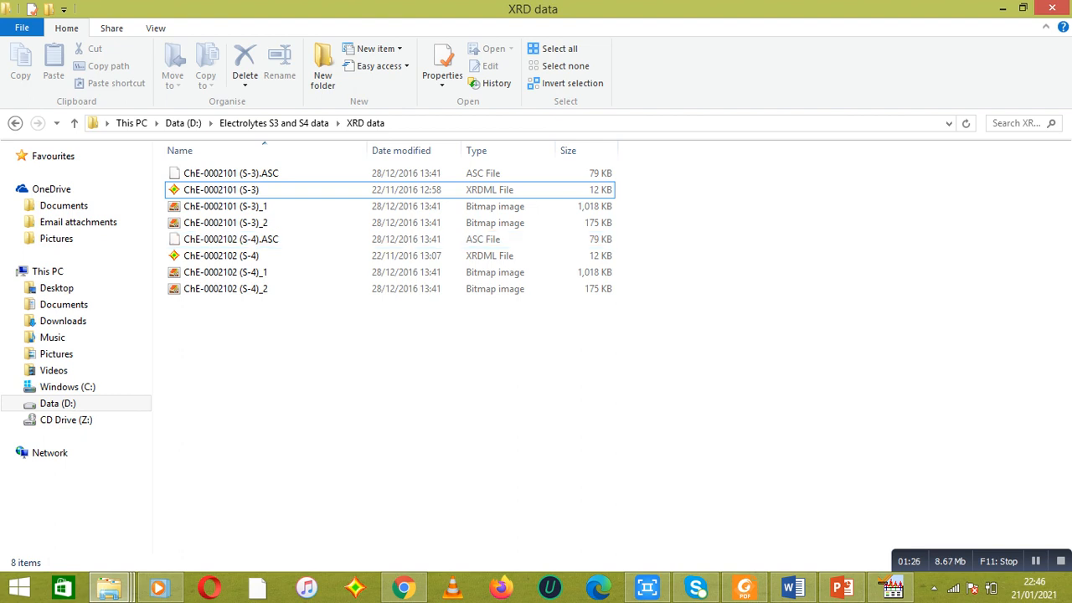
pyautogui.click(891, 588)
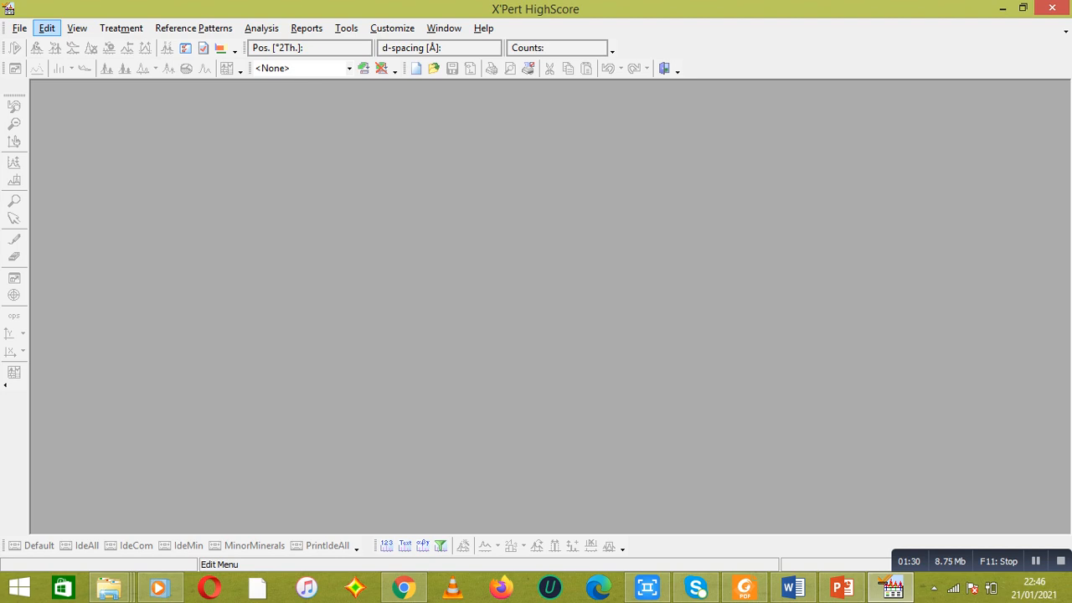
pyautogui.click(19, 28)
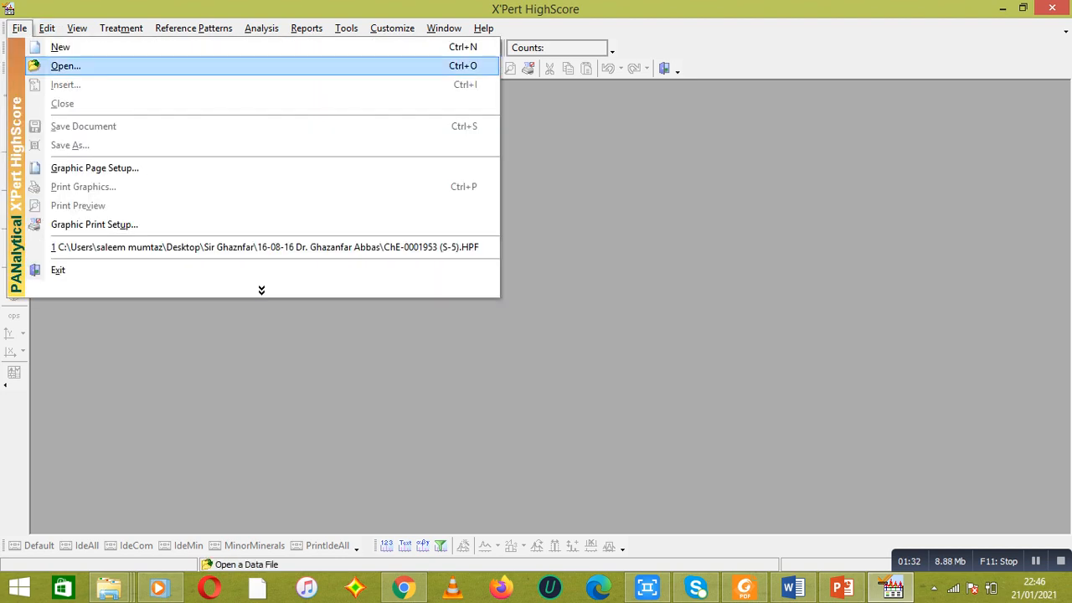
pyautogui.click(65, 67)
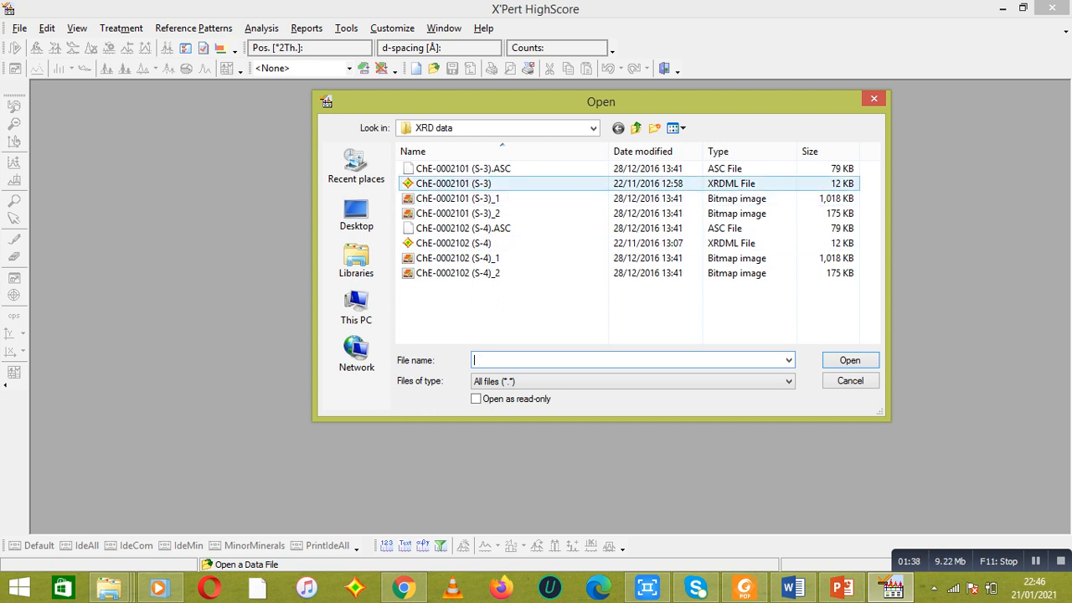
pyautogui.click(456, 183)
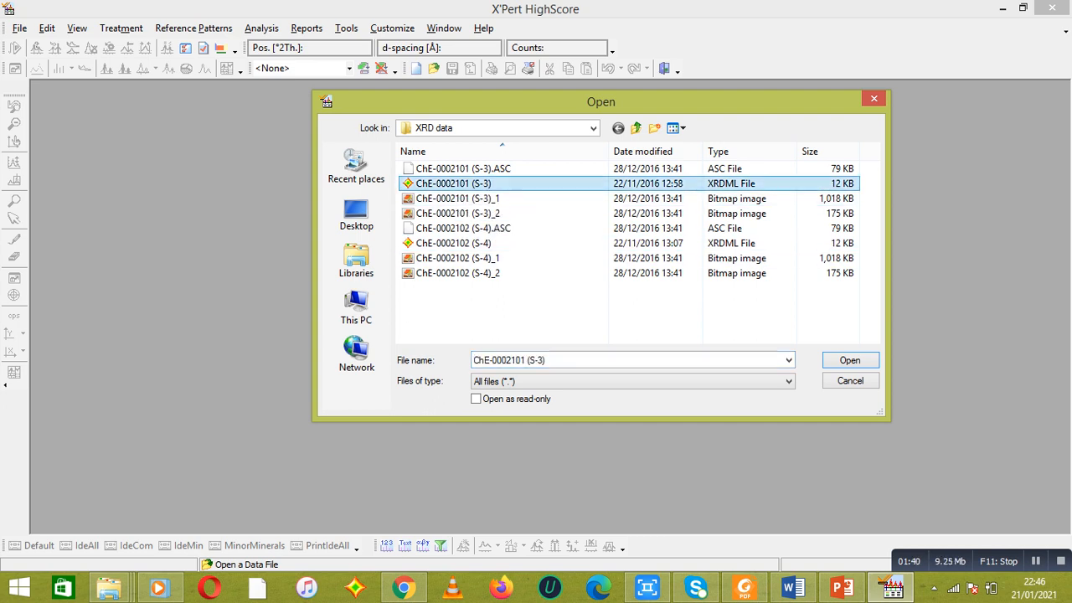
pyautogui.click(850, 360)
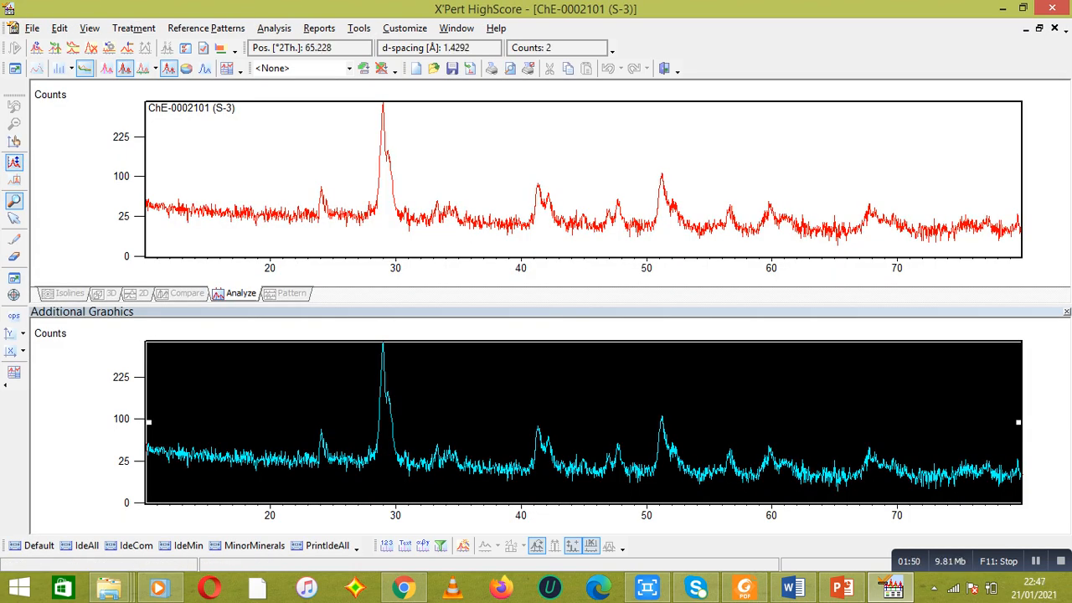
# Step: Close X'Pert HighScore and restart it with an empty workspace
pyautogui.click(1052, 8)
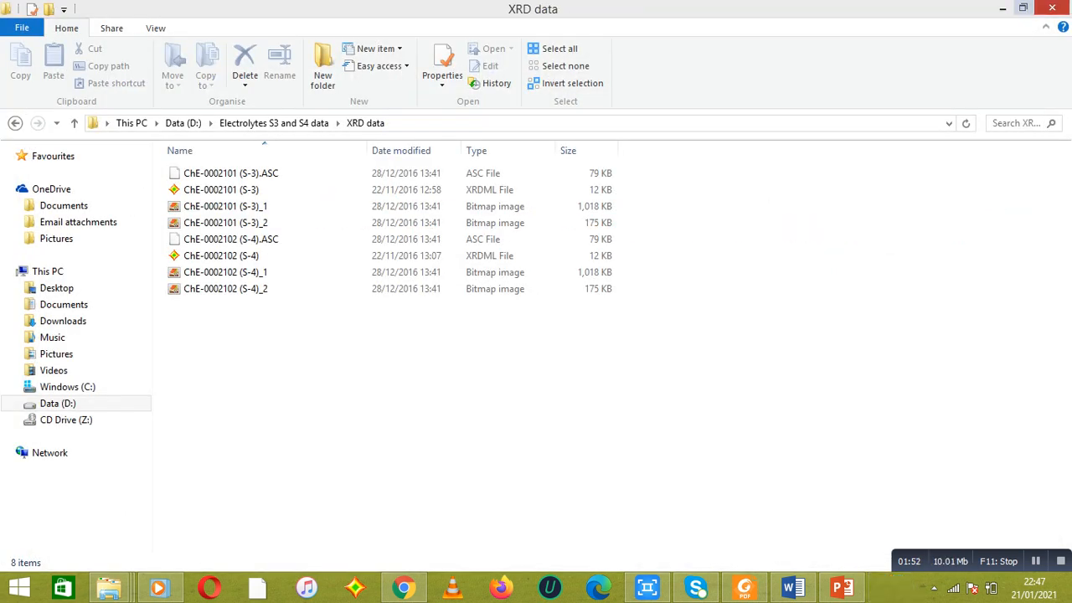
pyautogui.click(1002, 9)
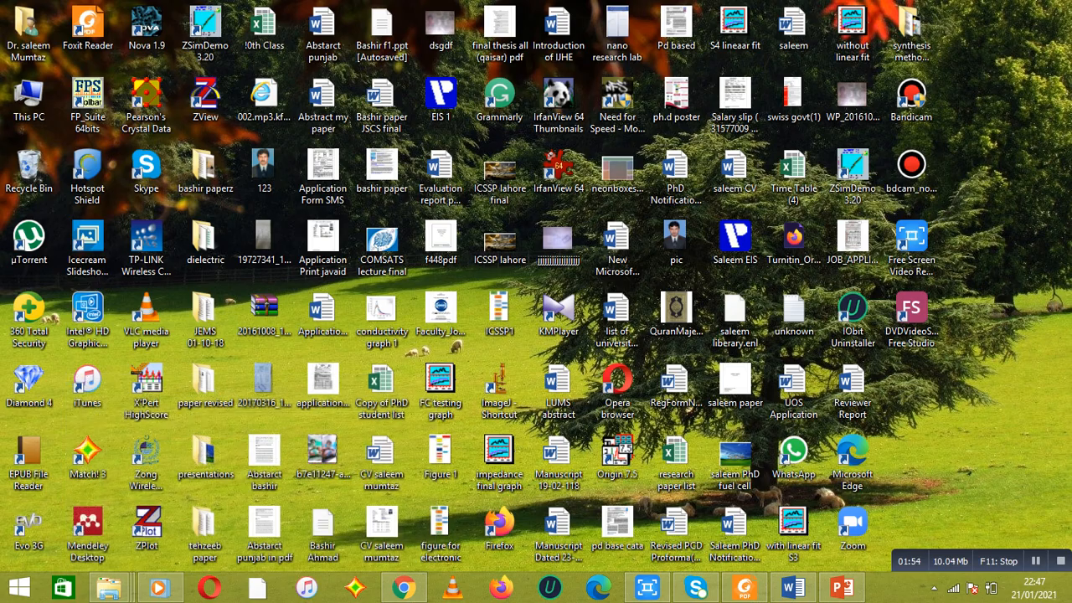
pyautogui.click(147, 387)
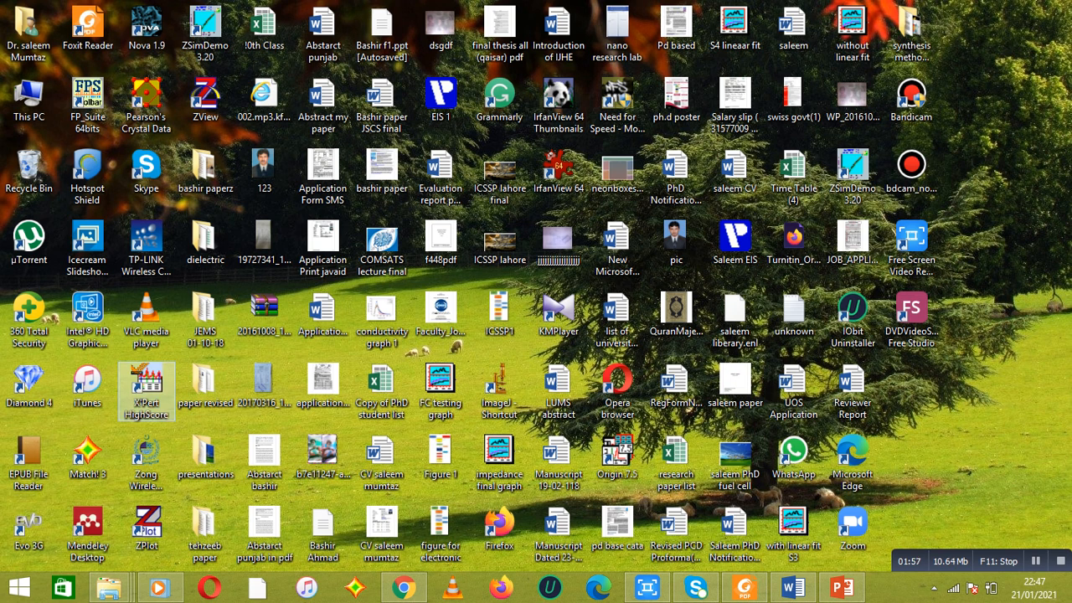
pyautogui.click(672, 473)
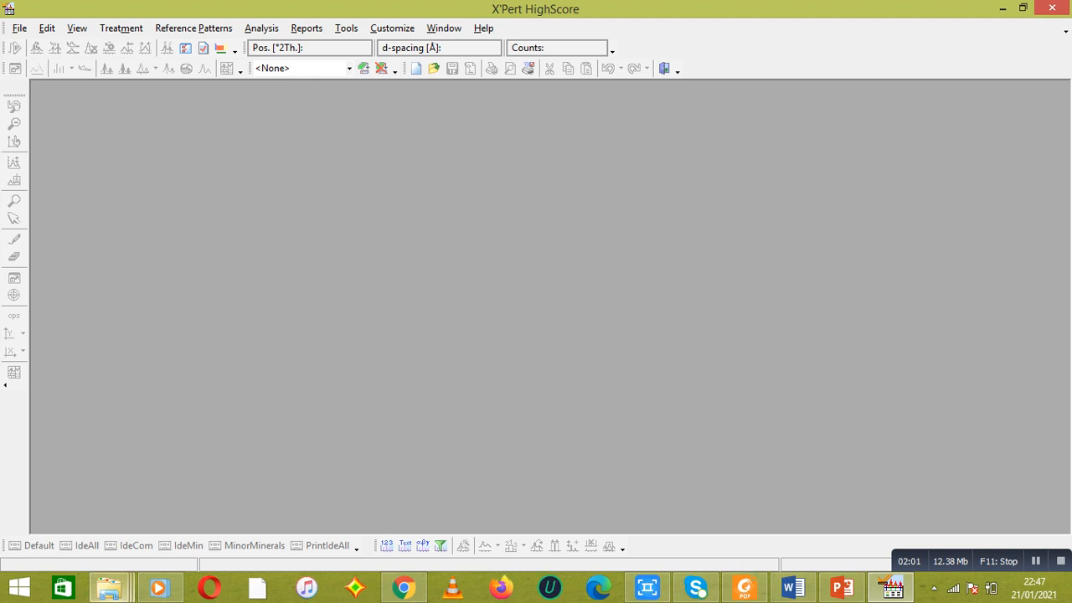
# Step: Load the ChE-0002101 (S-3) XRDML file into X'Pert HighScore directly from the XRD data folder window
pyautogui.moveTo(109, 586)
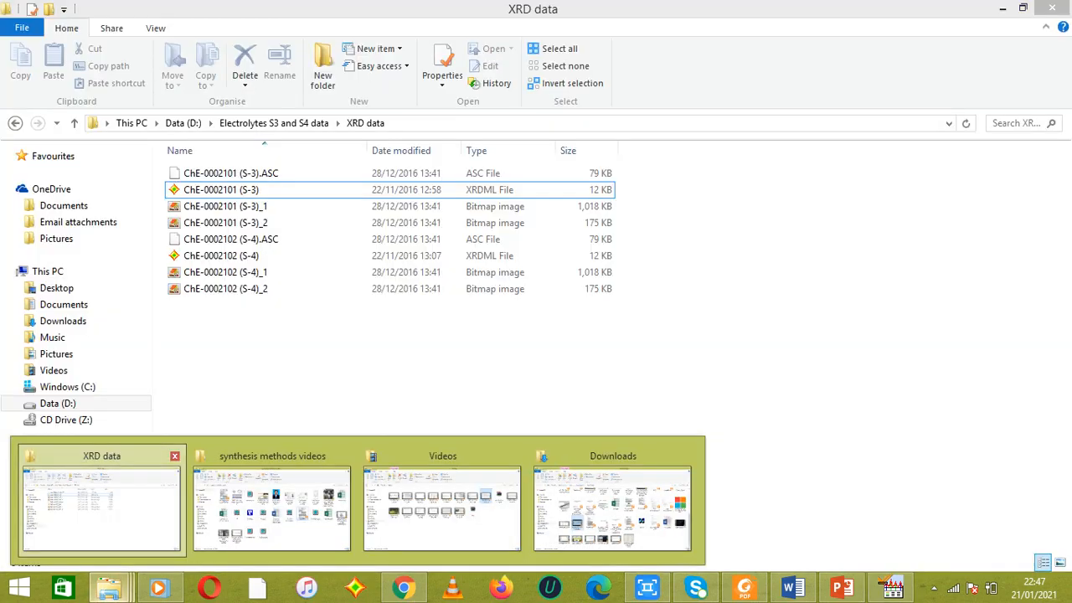
pyautogui.click(101, 502)
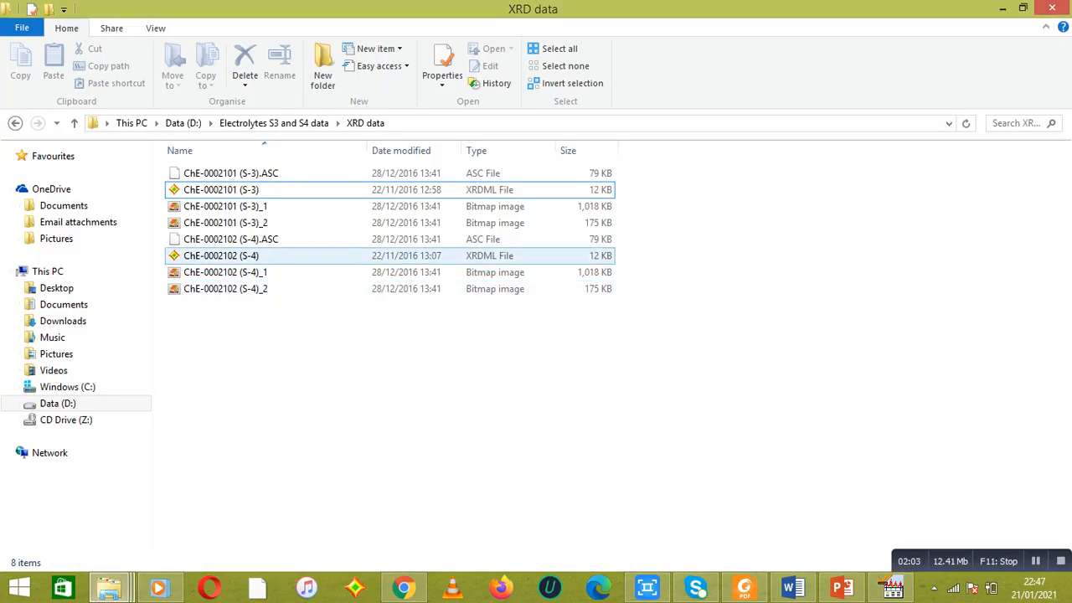
pyautogui.moveTo(243, 189); pyautogui.dragTo(892, 586)
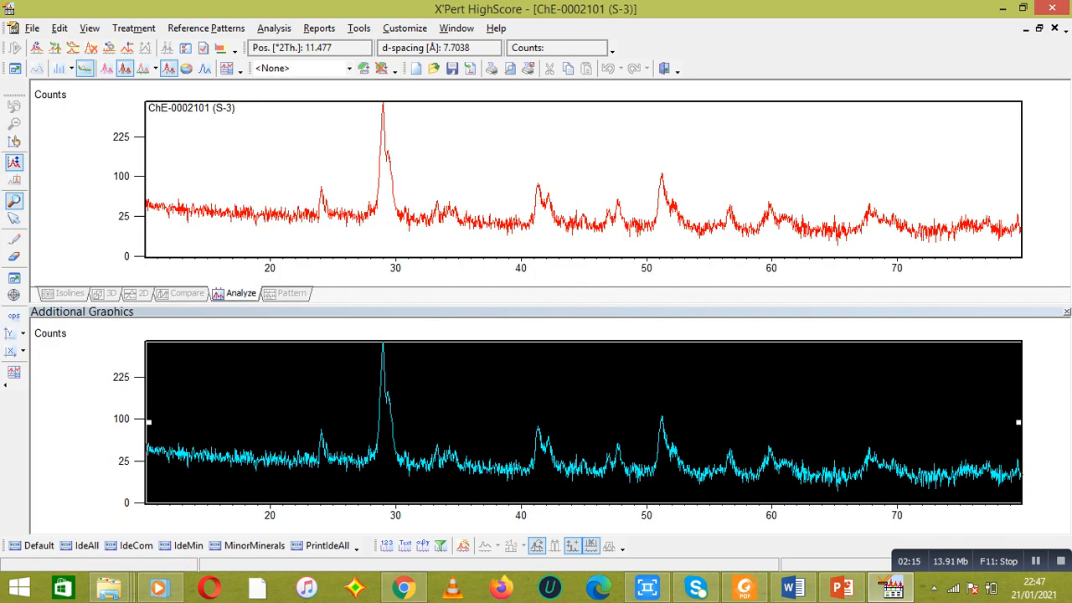
# Step: Apply the panes default setting and enlarge the Accepted Pattern area above the Candidates list
pyautogui.click(90, 28)
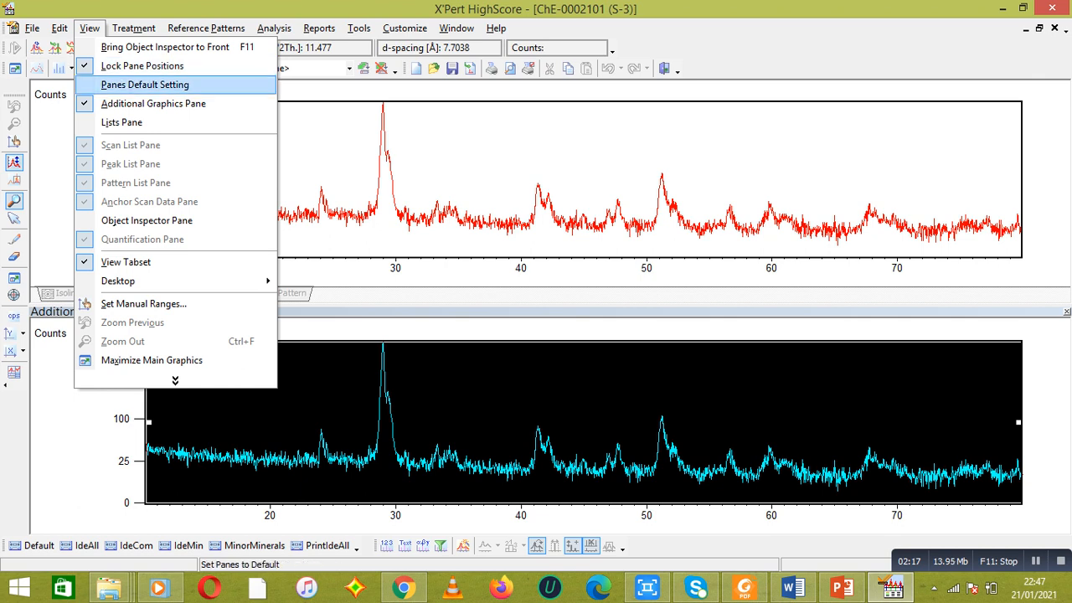
pyautogui.click(145, 84)
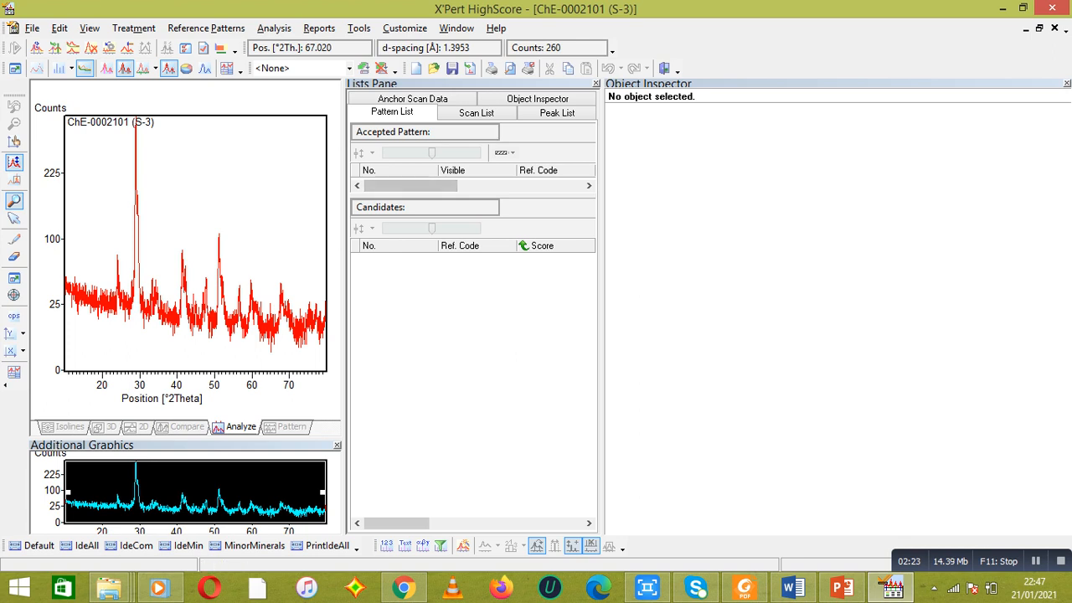
pyautogui.moveTo(474, 195); pyautogui.dragTo(474, 270)
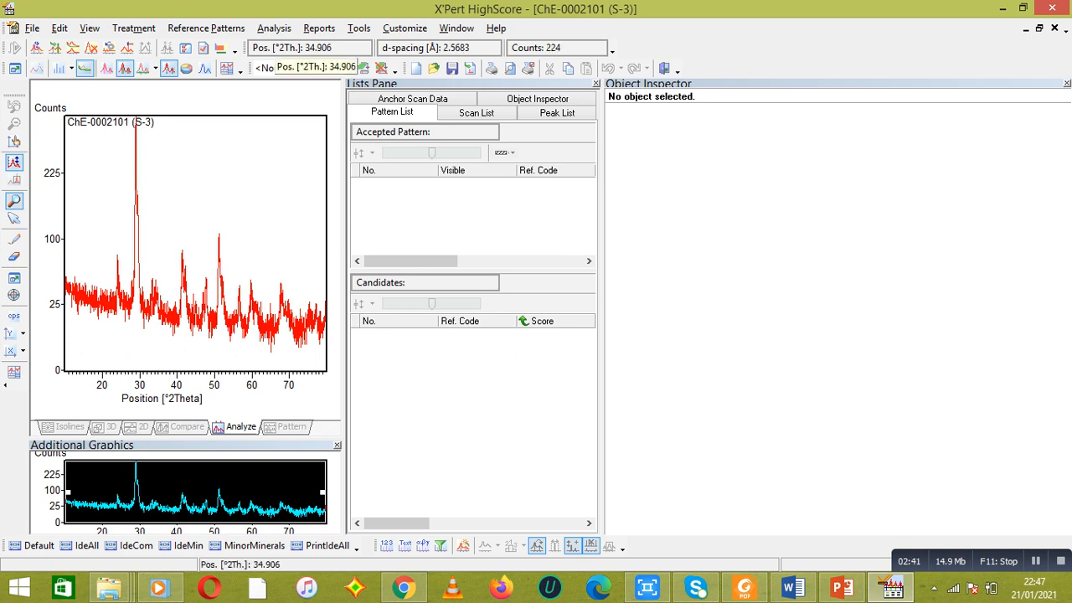
# Step: Undock and close the Readout Toolbar, and reapply the panes default setting
pyautogui.doubleClick(277, 49)
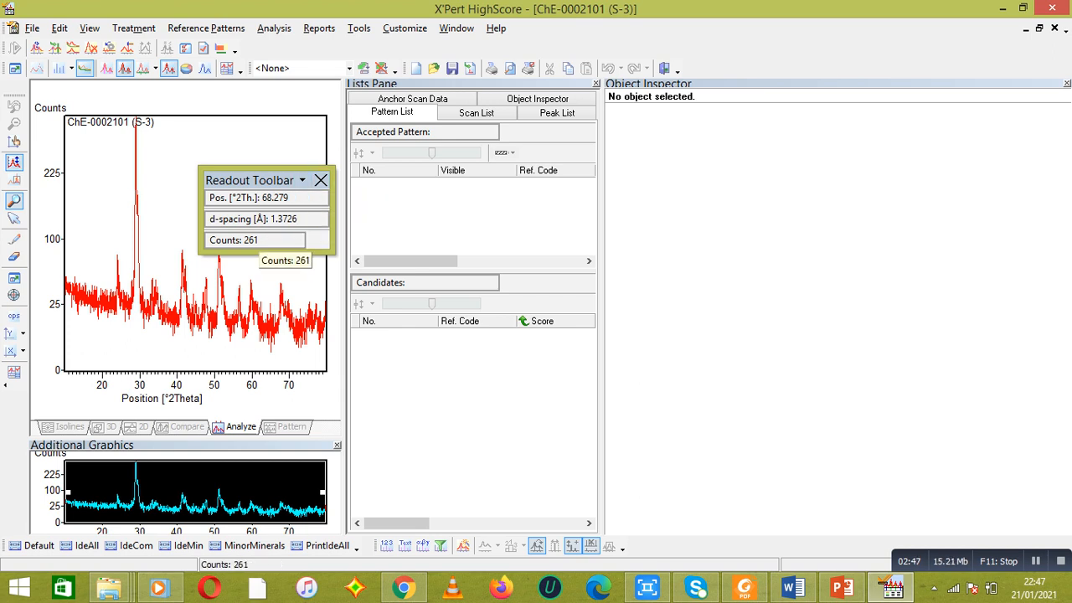
pyautogui.click(320, 180)
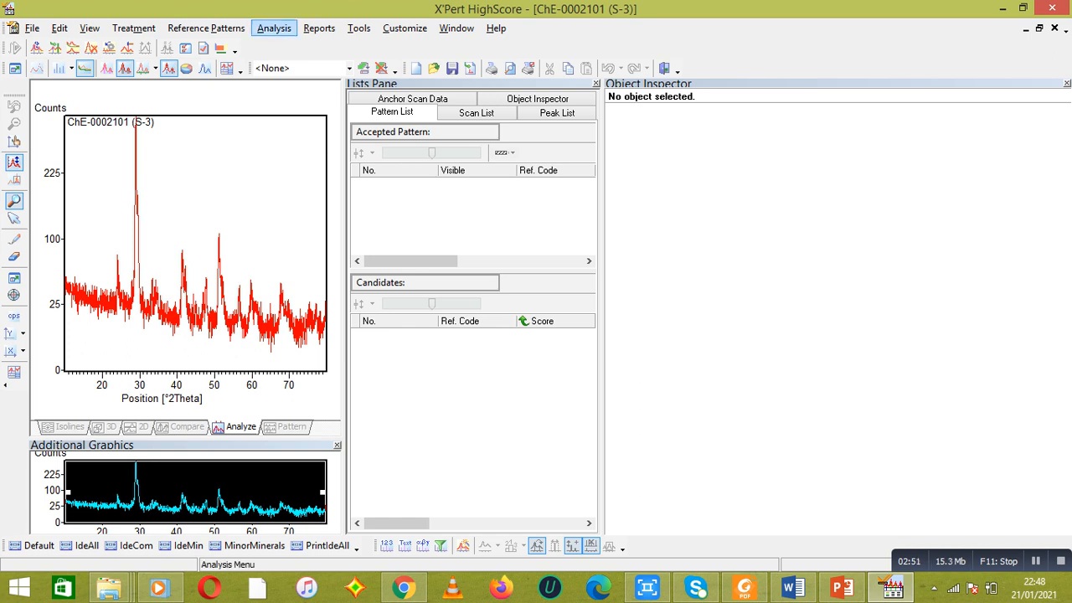
pyautogui.click(274, 28)
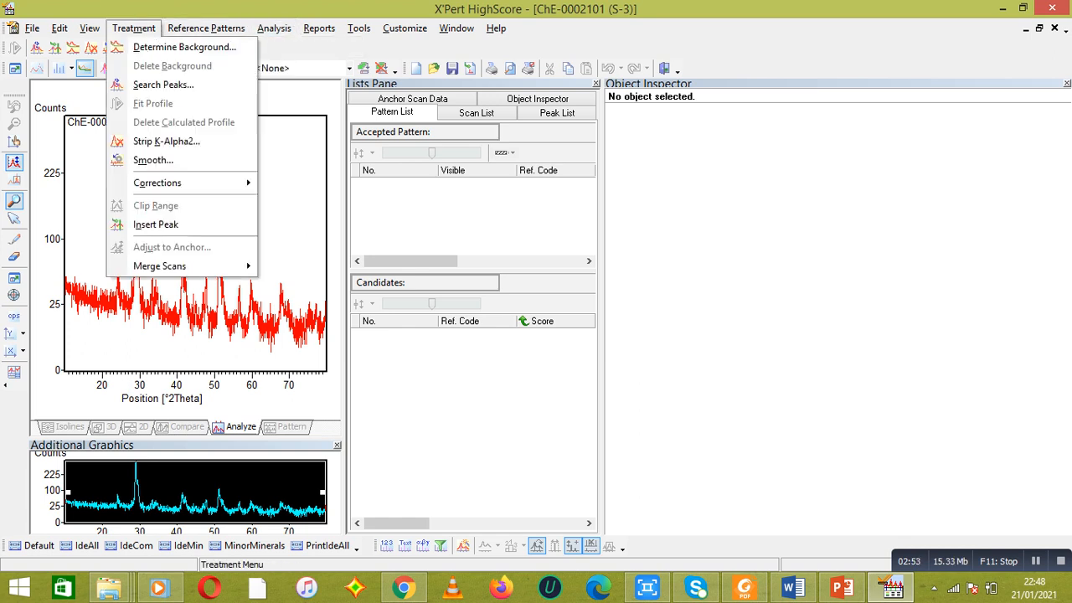
pyautogui.moveTo(89, 28)
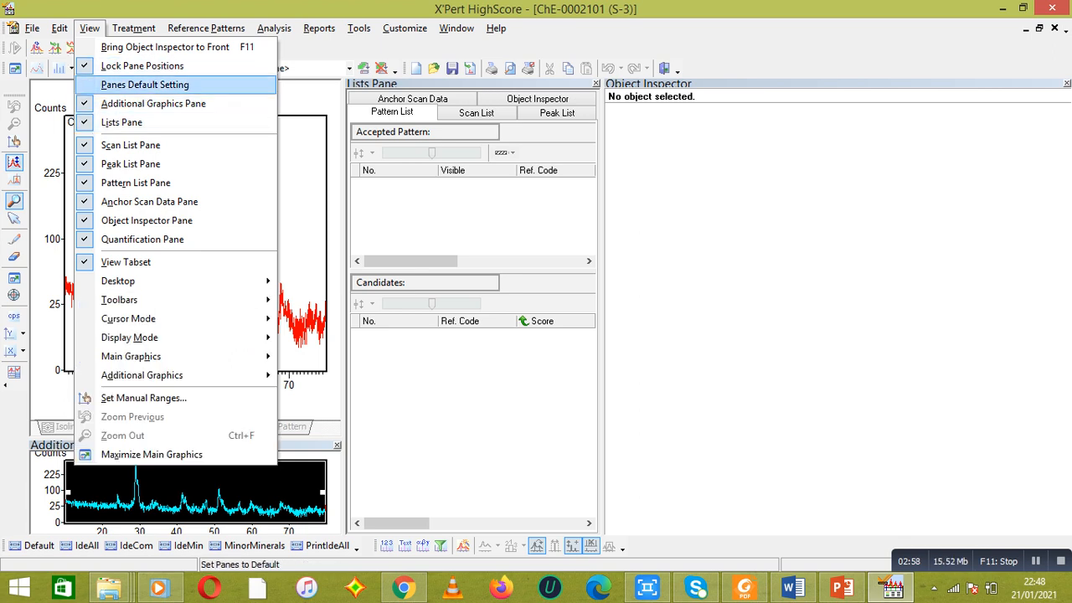
pyautogui.click(145, 85)
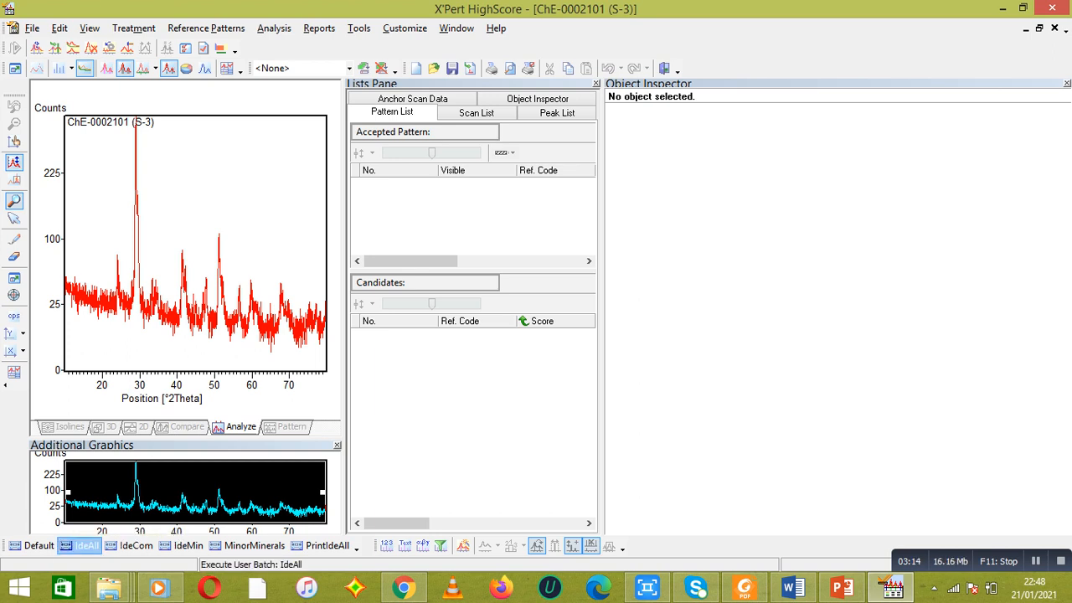
# Step: Run the IdeAll user batch on the S-3 scan and display the Pattern List of accepted and candidate patterns
pyautogui.click(87, 545)
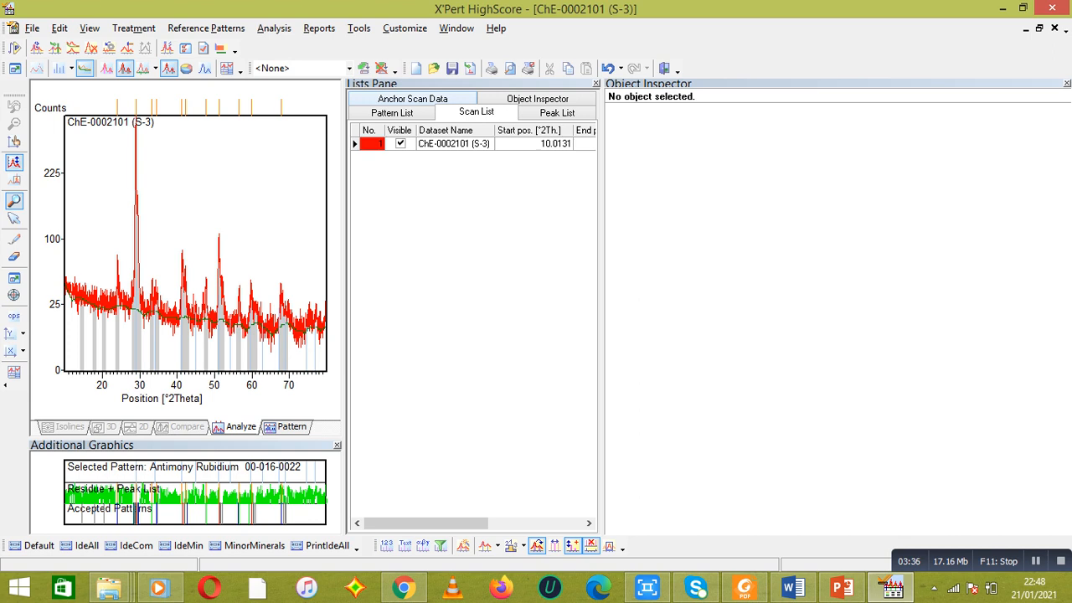
pyautogui.click(538, 99)
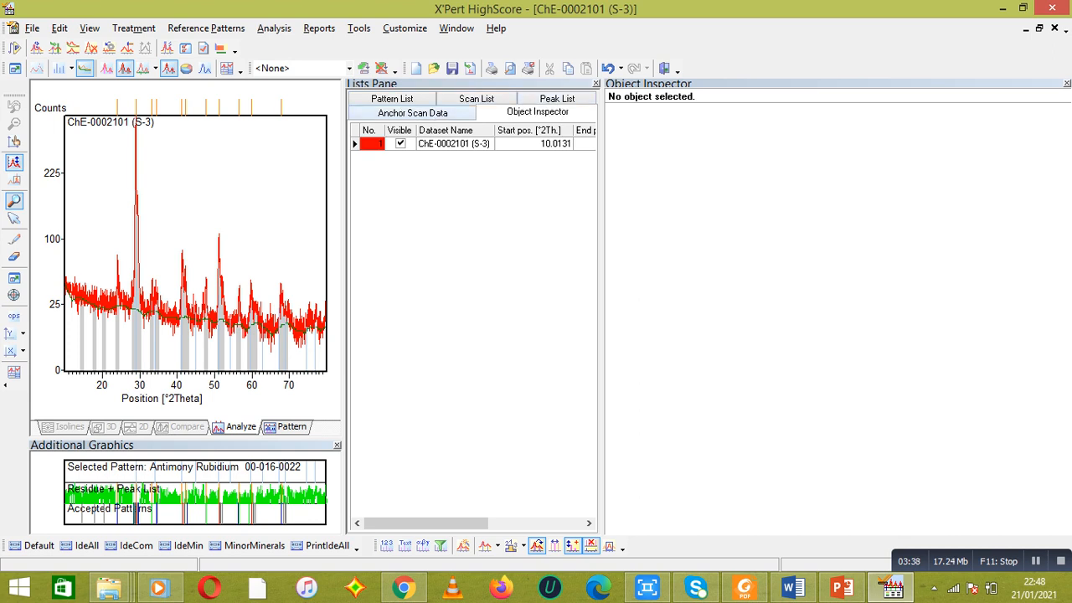
pyautogui.click(392, 99)
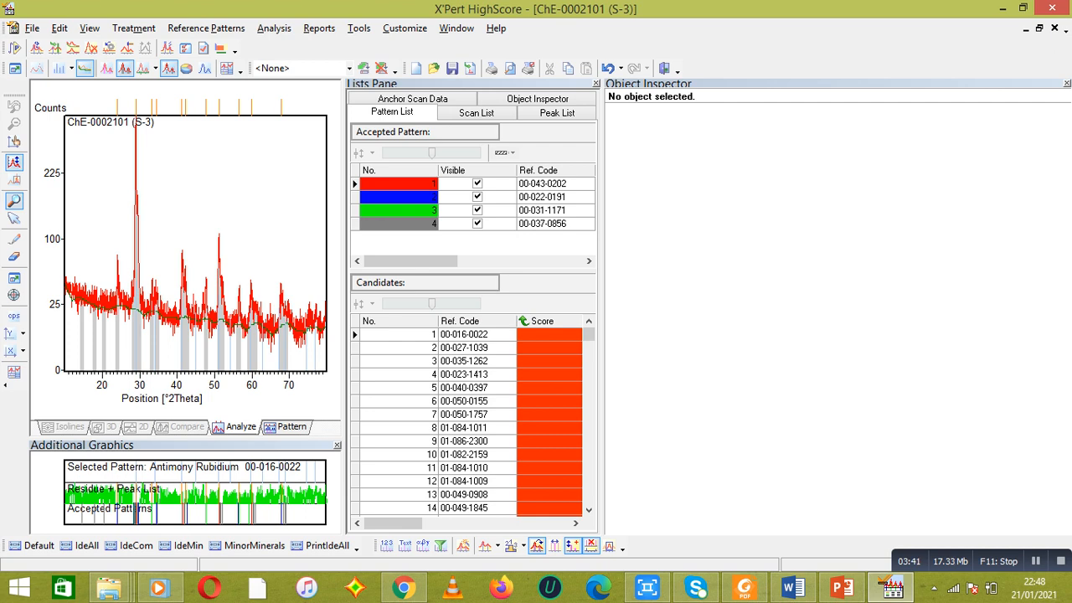
# Step: Display the Peak List and widen the Lists Pane to show more of its columns
pyautogui.click(556, 113)
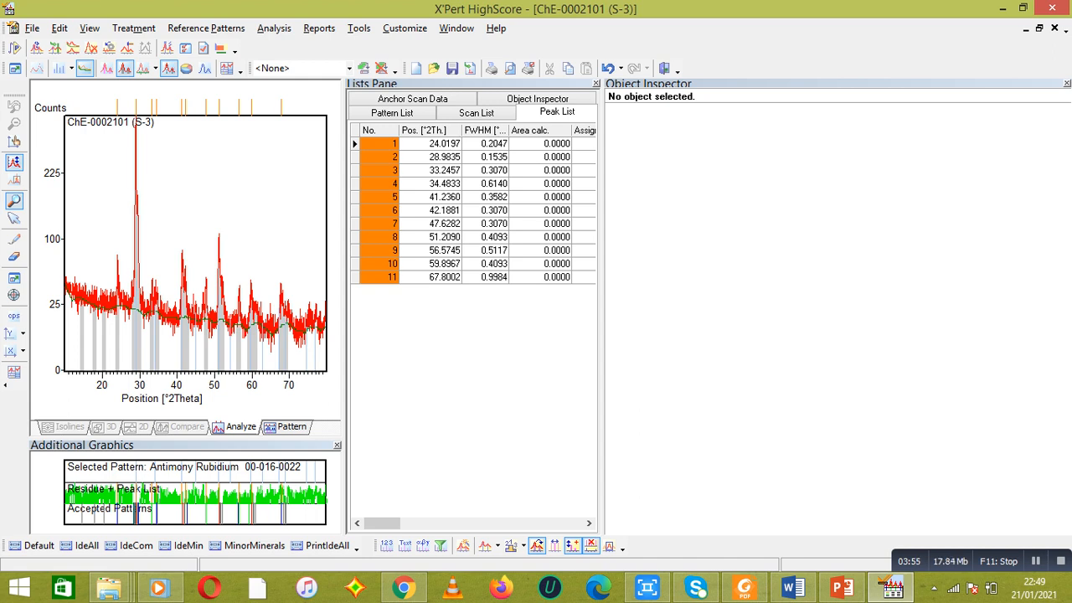
pyautogui.moveTo(601, 307); pyautogui.dragTo(873, 307)
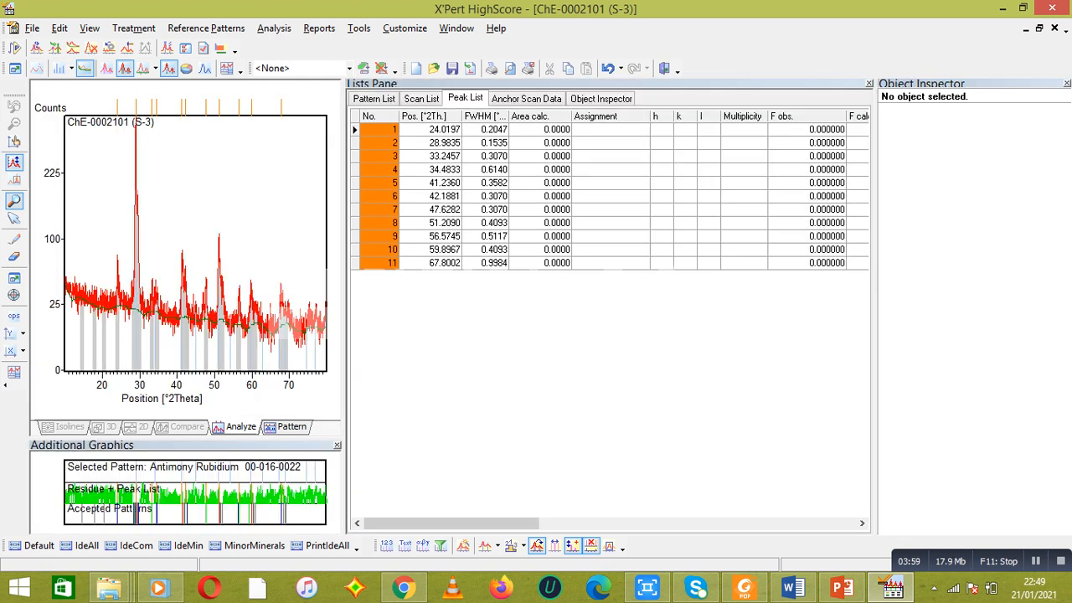
pyautogui.moveTo(452, 523)
pyautogui.mouseDown()
pyautogui.moveTo(766, 523)
pyautogui.moveTo(452, 523)
pyautogui.mouseUp()
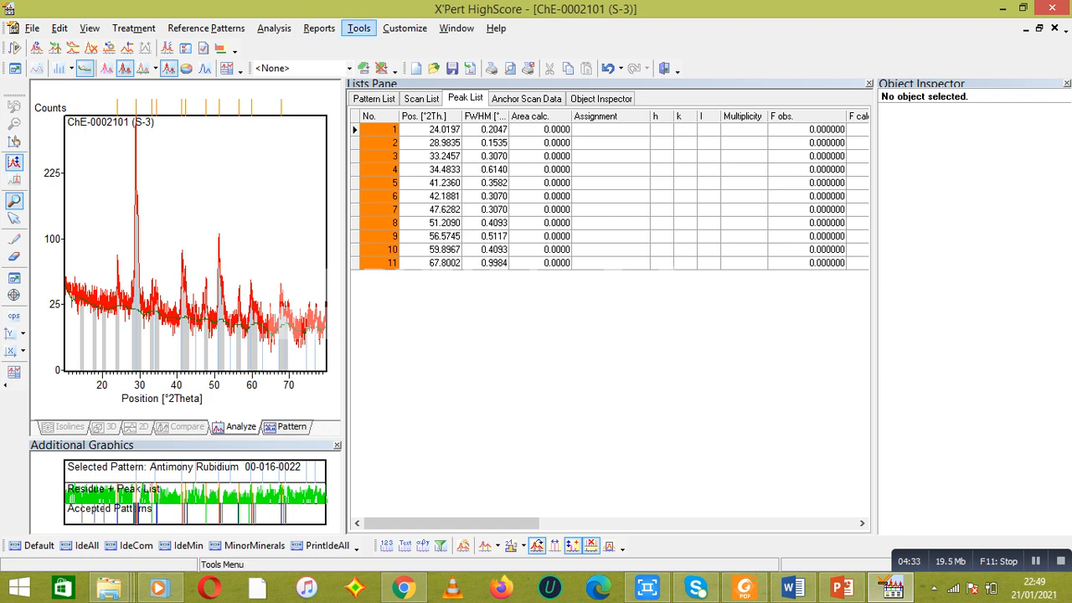
# Step: Open the Scherrer Calculator and place its window below the peak list so the positions and FWHM values stay readable
pyautogui.click(358, 28)
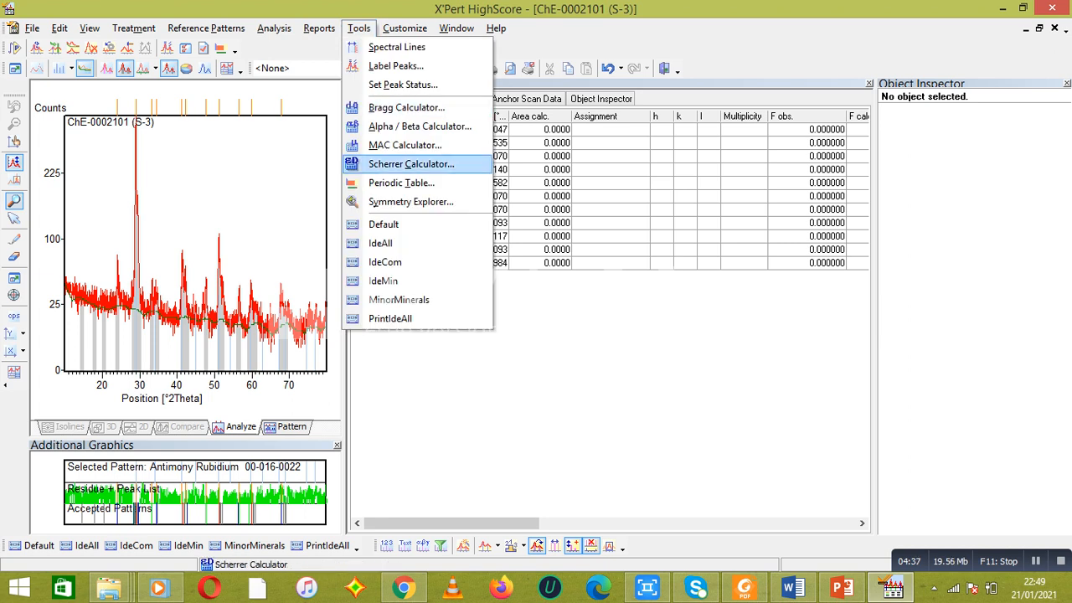
pyautogui.click(411, 164)
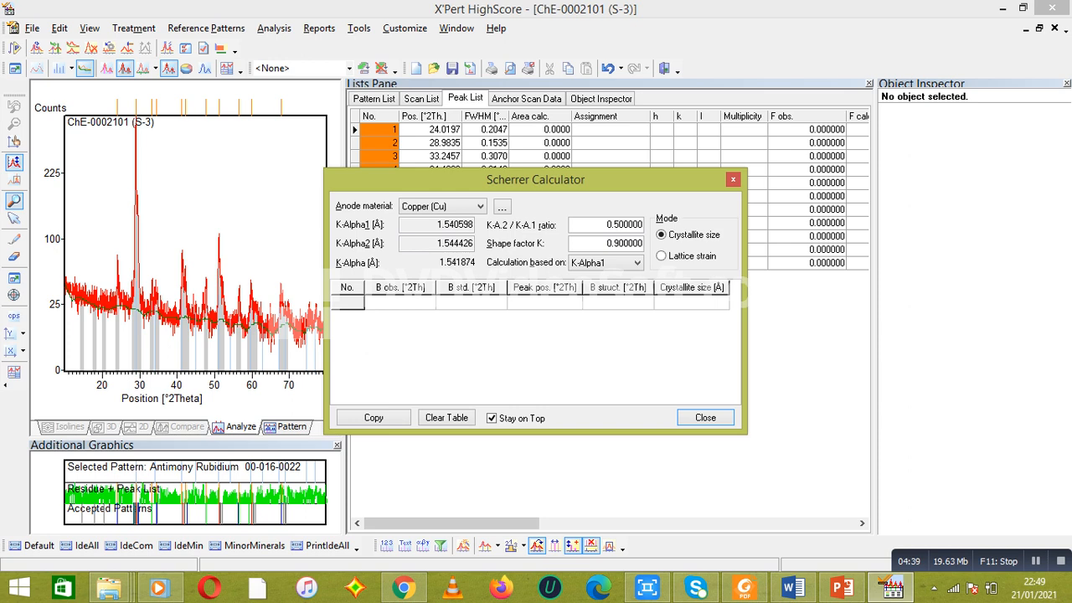
pyautogui.moveTo(534, 179); pyautogui.dragTo(585, 281)
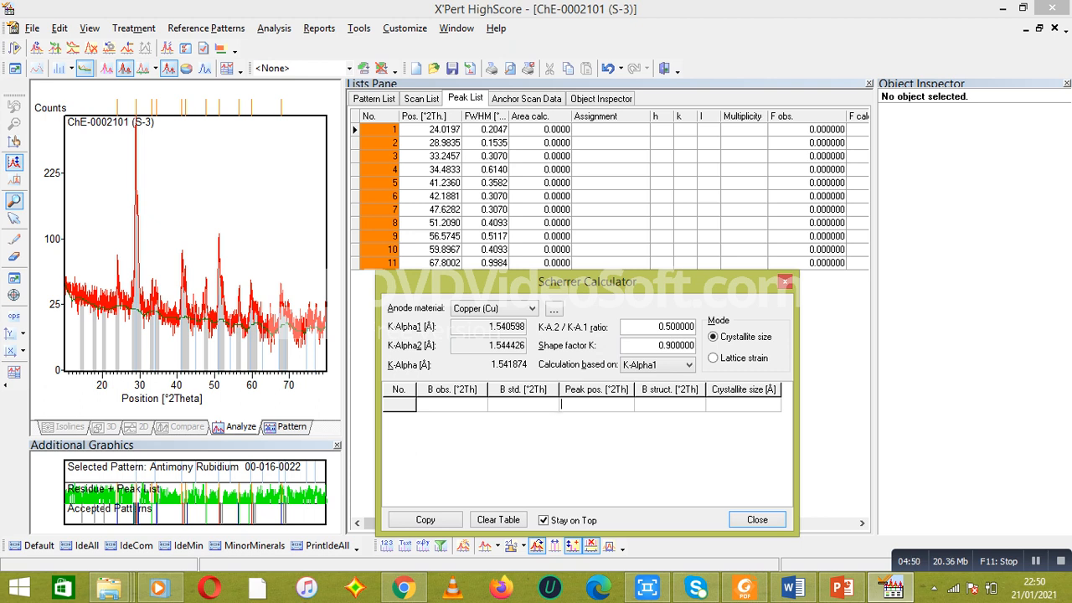
# Step: Calculate the crystallite size for the first peak with peak position 24.0197 and structural broadening 0.2047
pyautogui.write('24.019')
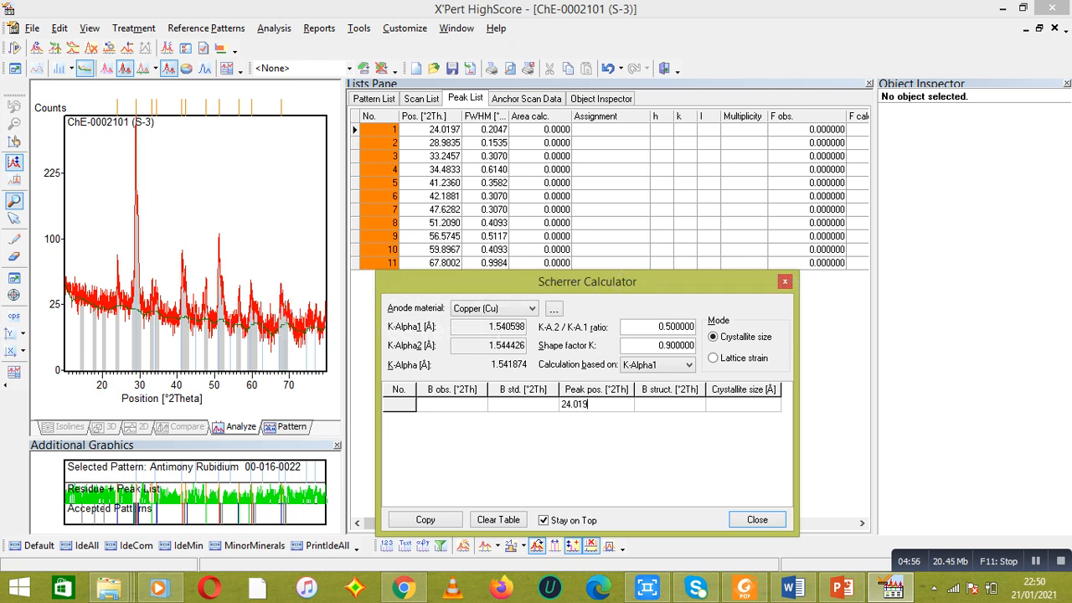
pyautogui.write('7')
pyautogui.press('Tab')
pyautogui.write('0')
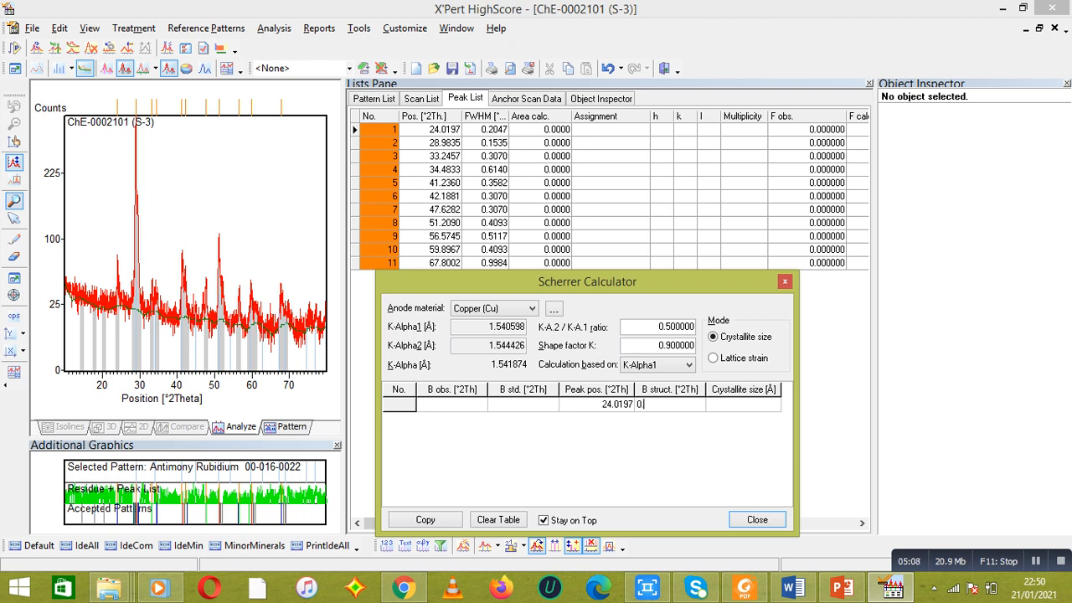
pyautogui.write('.2047')
pyautogui.press('Return')
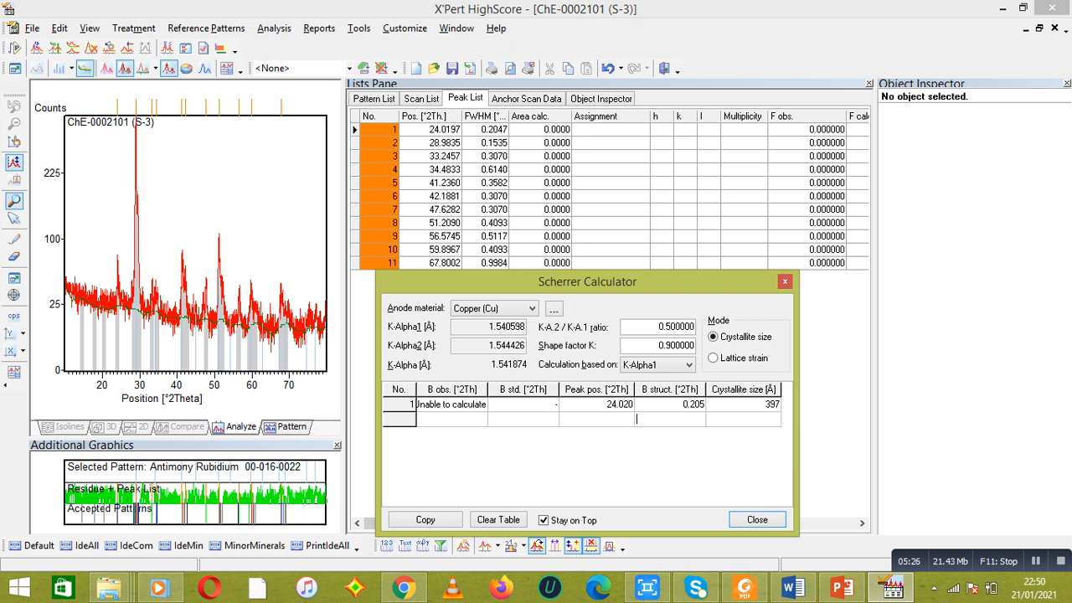
# Step: Add the second peak to the Scherrer Calculator with peak position 28.9835 and structural broadening 0.1535
pyautogui.moveTo(587, 281)
pyautogui.mouseDown()
pyautogui.moveTo(598, 312)
pyautogui.moveTo(585, 292)
pyautogui.mouseUp()
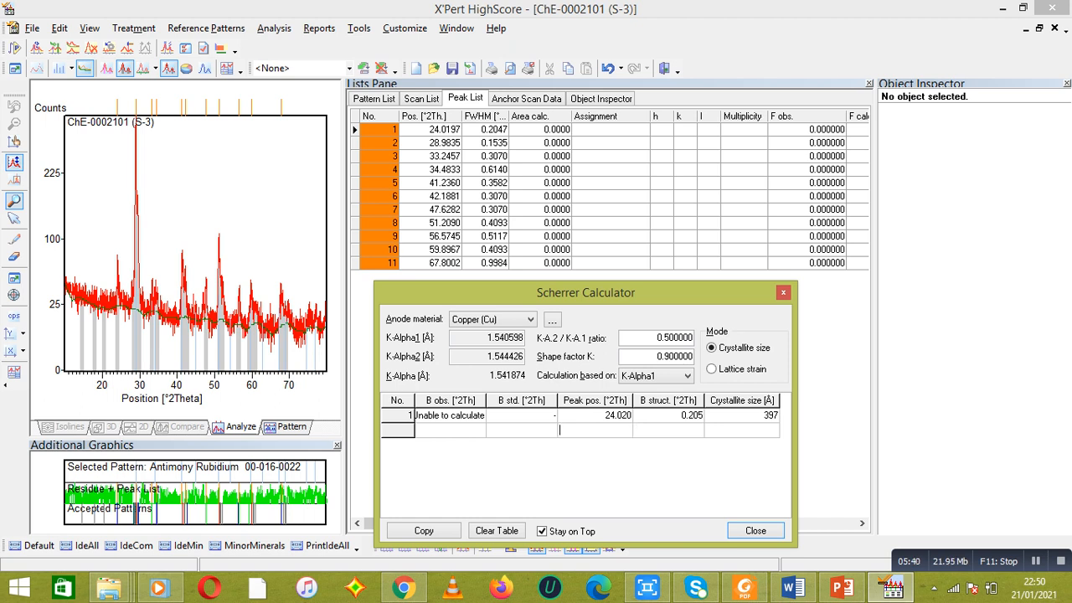
pyautogui.write('28.9835')
pyautogui.press('Tab')
pyautogui.write('0.1535')
pyautogui.press('Return')
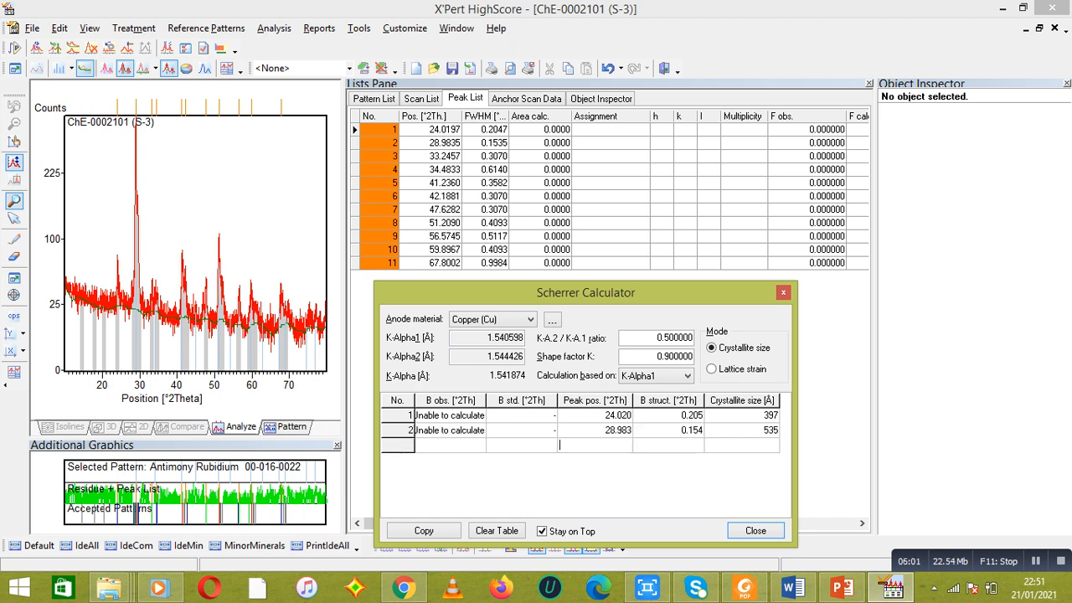
# Step: Add the third peak to the Scherrer Calculator with peak position 33.2457 and structural broadening 0.3070
pyautogui.write('33.2457')
pyautogui.press('Tab')
pyautogui.write('0.3070')
pyautogui.press('Return')
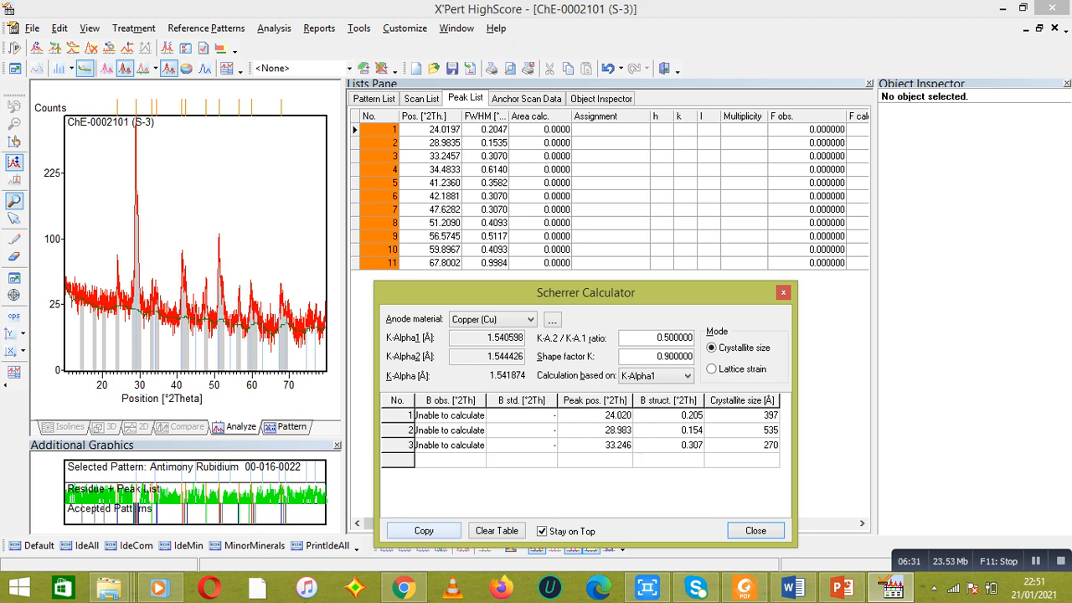
# Step: Copy the Scherrer results table and paste it at A1 on a new sheet of the research paper list workbook in Excel
pyautogui.click(423, 530)
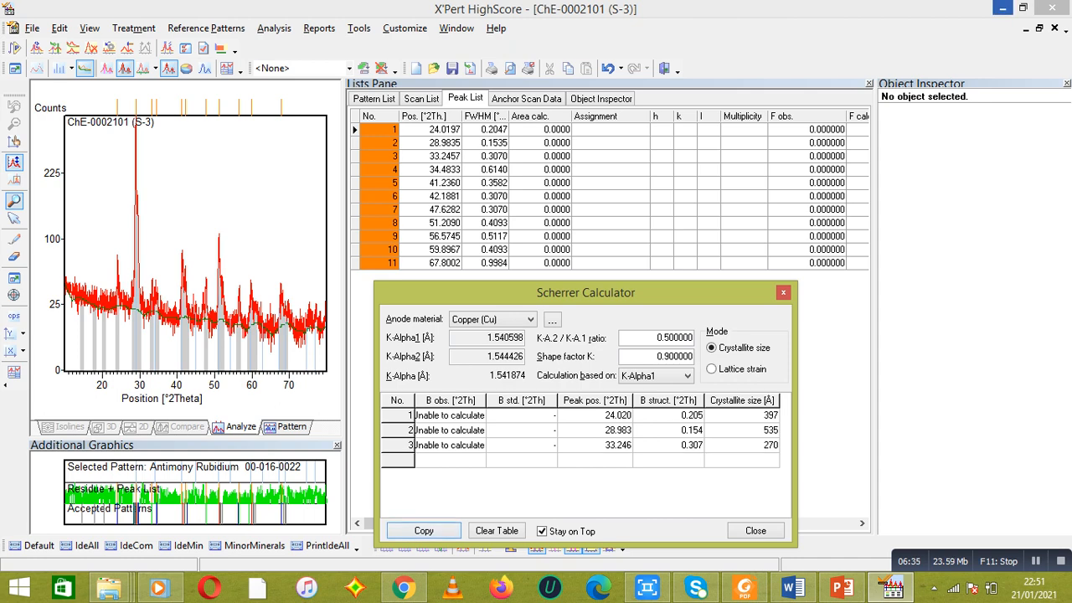
pyautogui.click(1002, 8)
pyautogui.click(1003, 8)
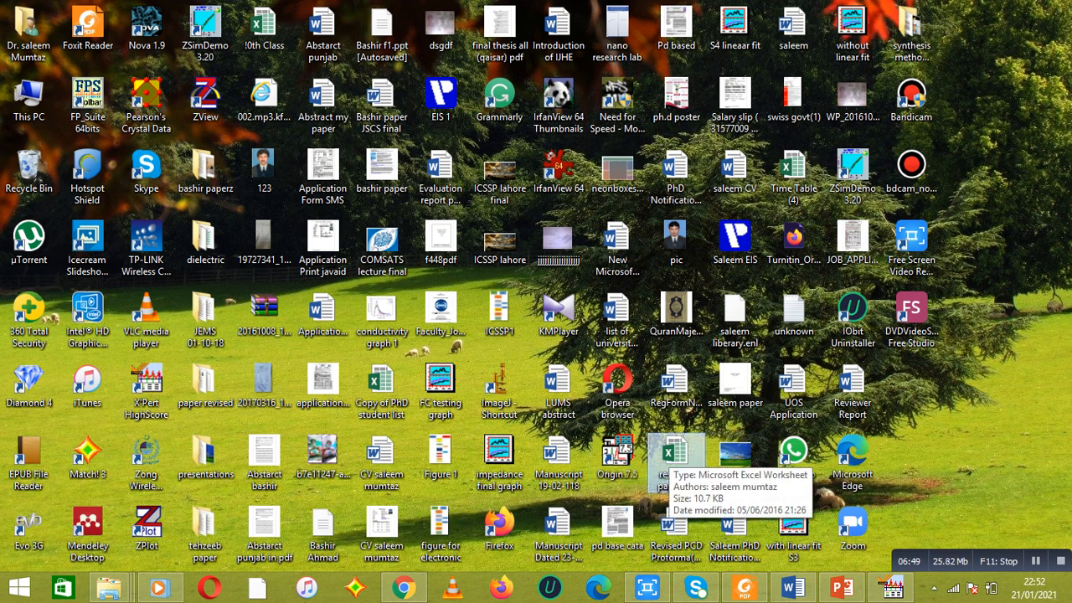
pyautogui.doubleClick(674, 456)
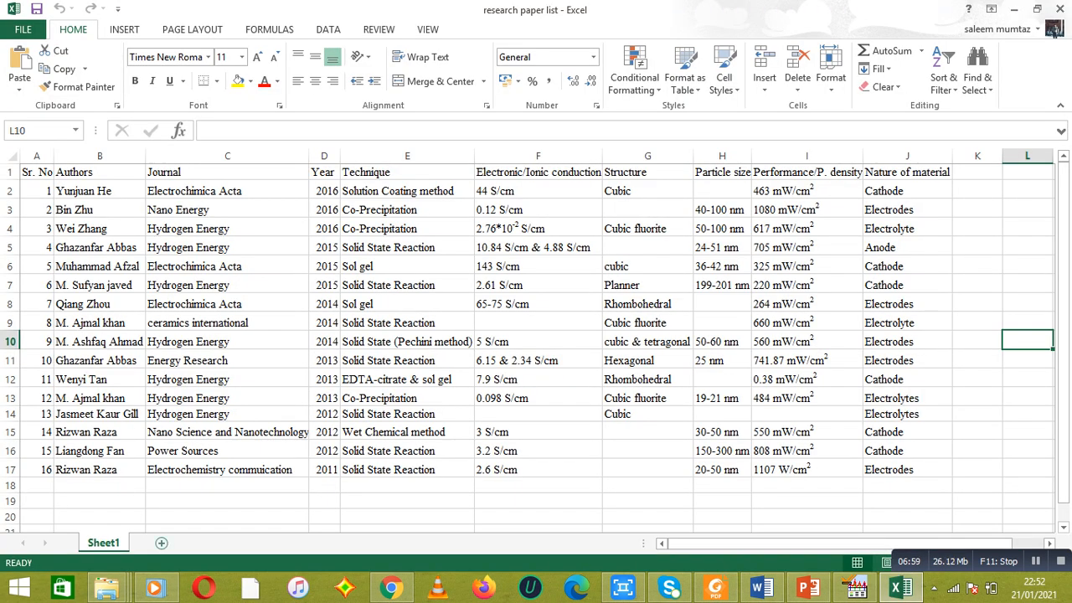
pyautogui.hotkey('shift', 'F11')
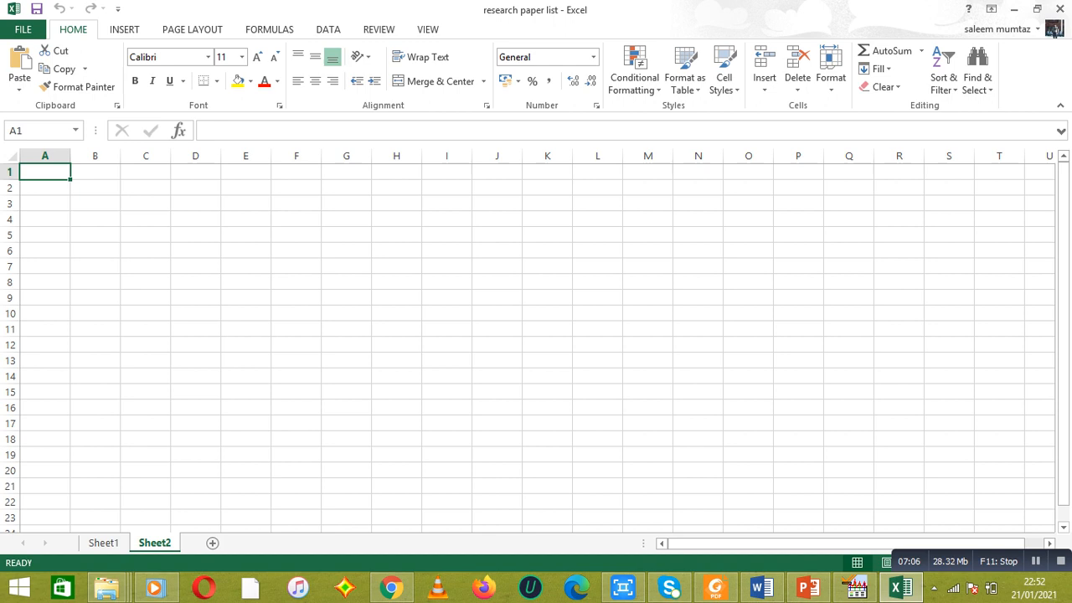
pyautogui.hotkey('ctrl', 'v')
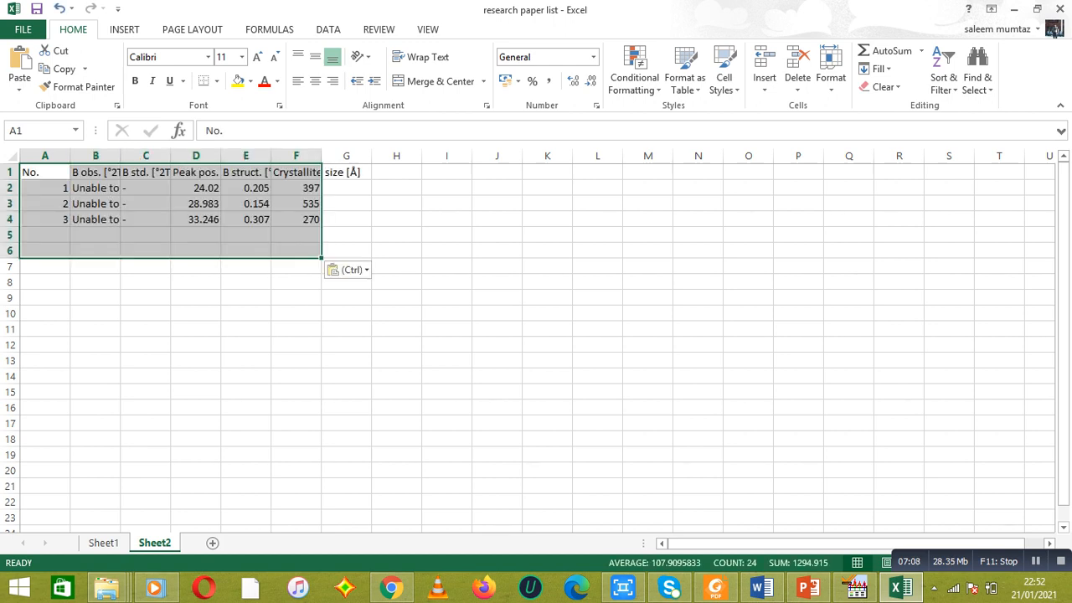
# Step: Widen columns D to F to fit their full headers, and widen the empty column G beside them
pyautogui.click(446, 282)
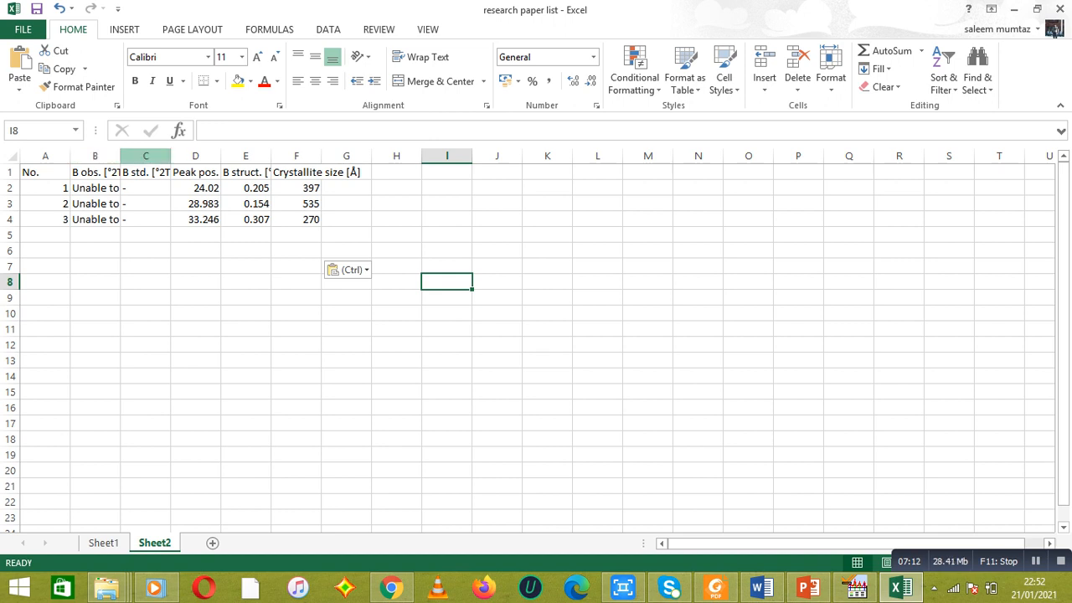
pyautogui.moveTo(221, 156); pyautogui.dragTo(469, 156)
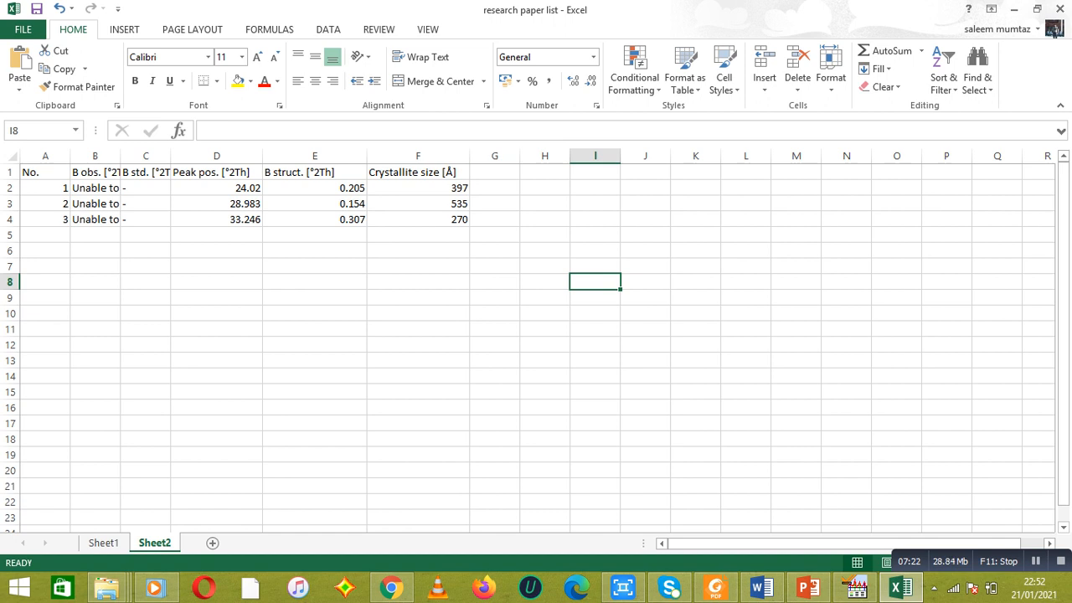
pyautogui.click(495, 172)
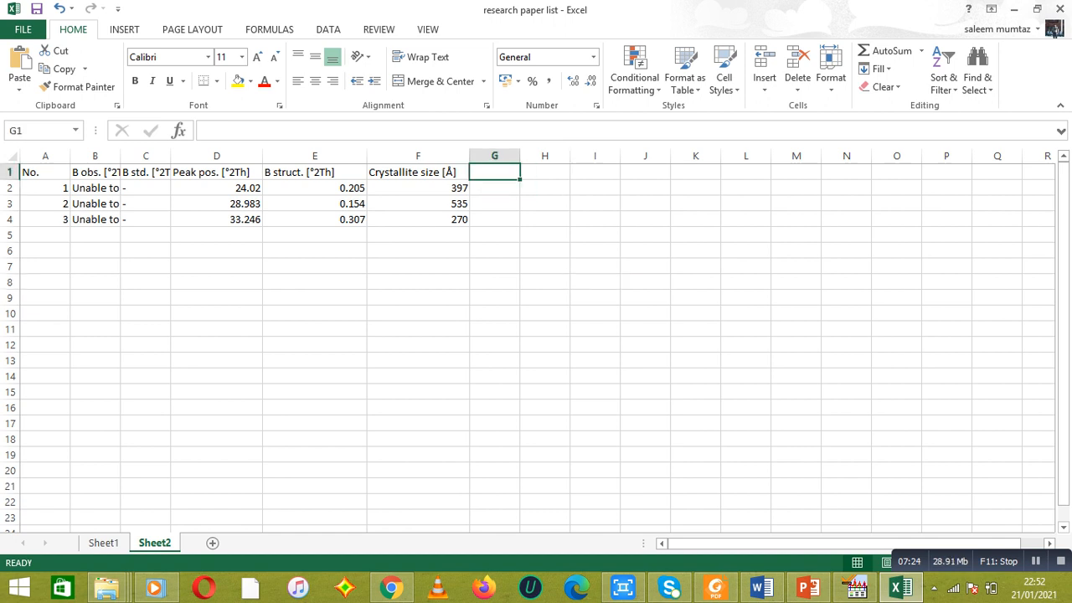
pyautogui.moveTo(519, 156); pyautogui.dragTo(571, 155)
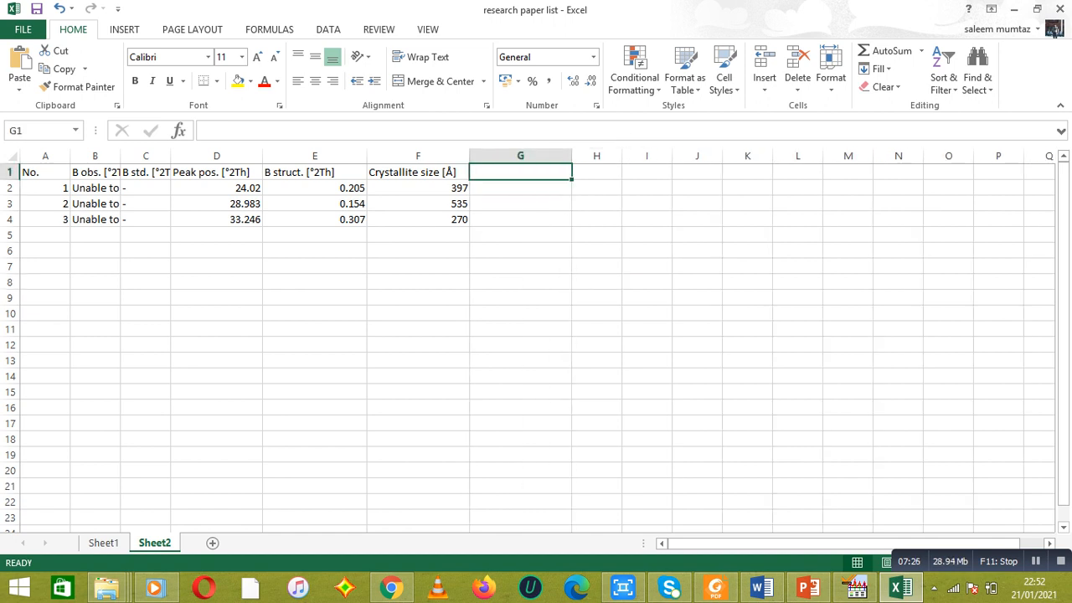
# Step: Copy the crystallite size header text from F1 into G1 and change its unit so it reads "Crystallite size nm"
pyautogui.doubleClick(400, 173)
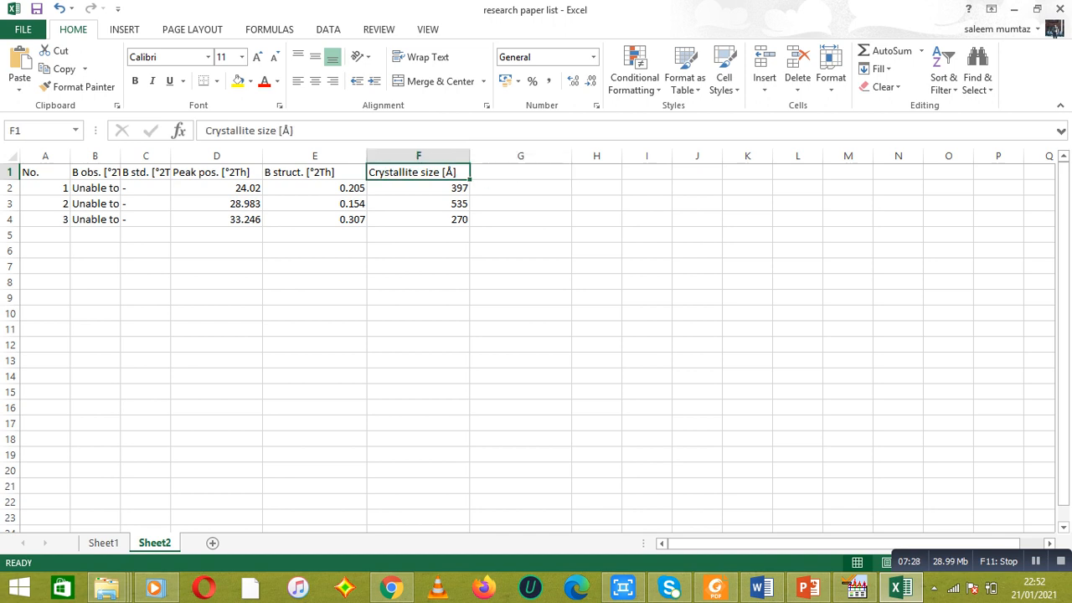
pyautogui.moveTo(456, 172); pyautogui.dragTo(368, 173)
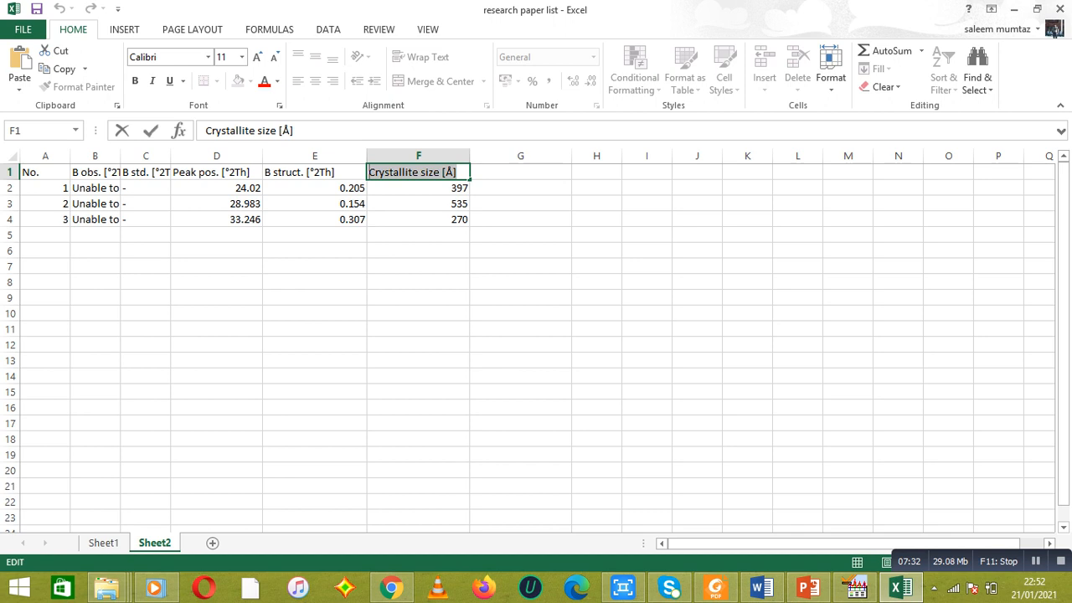
pyautogui.click(520, 172)
pyautogui.hotkey('ctrl', 'v')
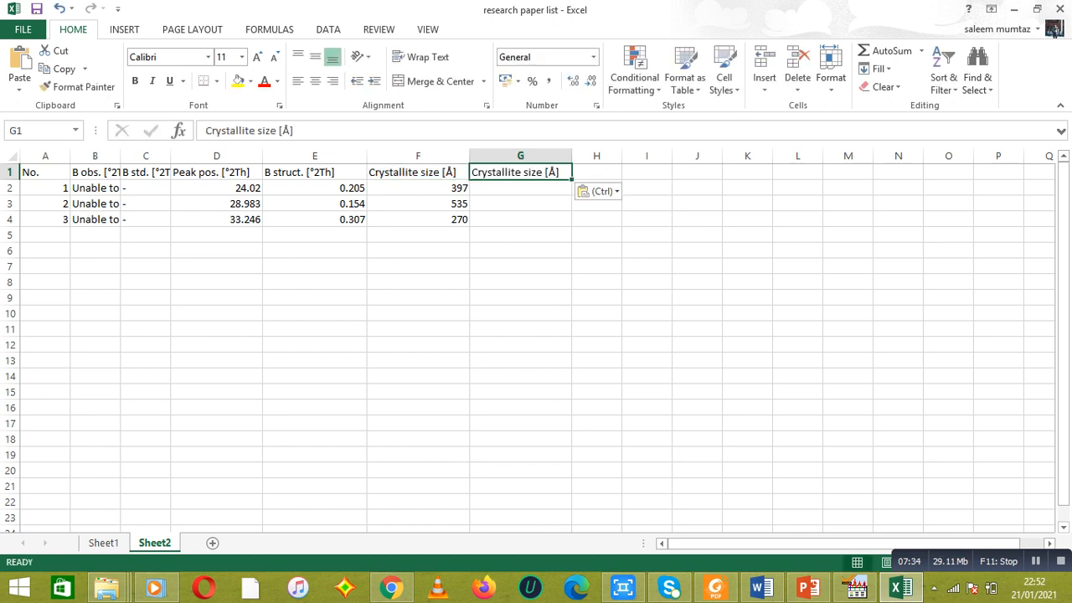
pyautogui.press('F2')
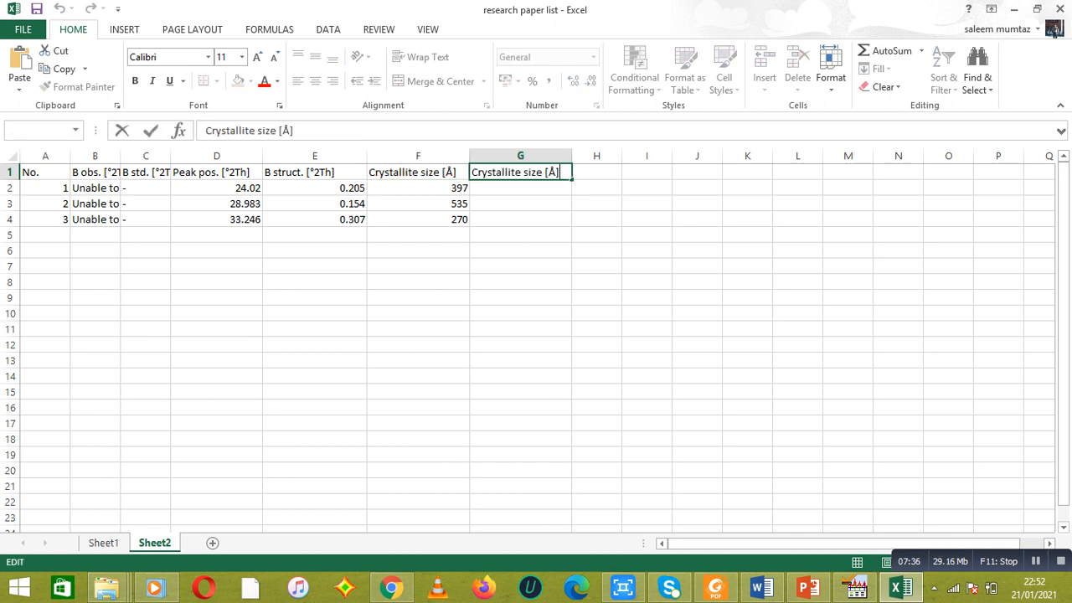
pyautogui.press('BackSpace')
pyautogui.press('BackSpace')
pyautogui.press('BackSpace')
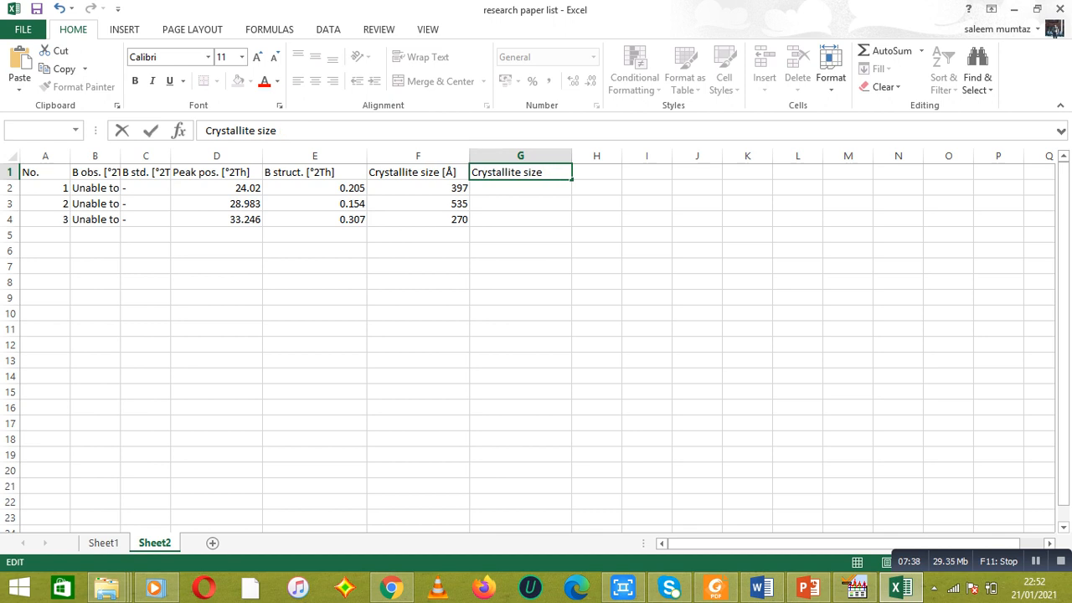
pyautogui.write('nm')
pyautogui.press('Return')
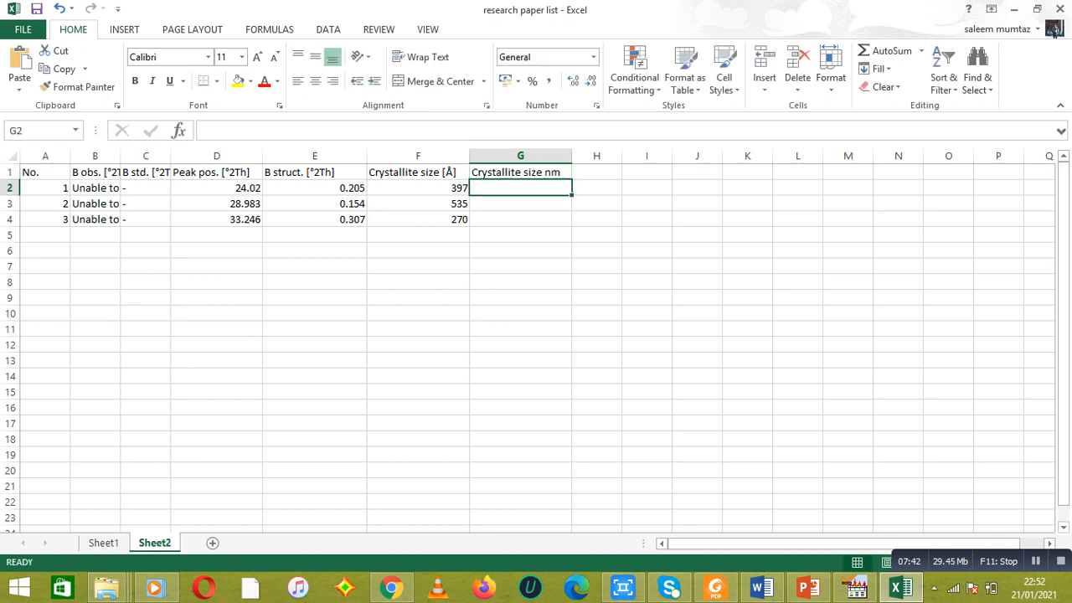
# Step: Convert the crystallite sizes to nanometres with the formula =F2/10 in G2 and fill it down to G4
pyautogui.write('=')
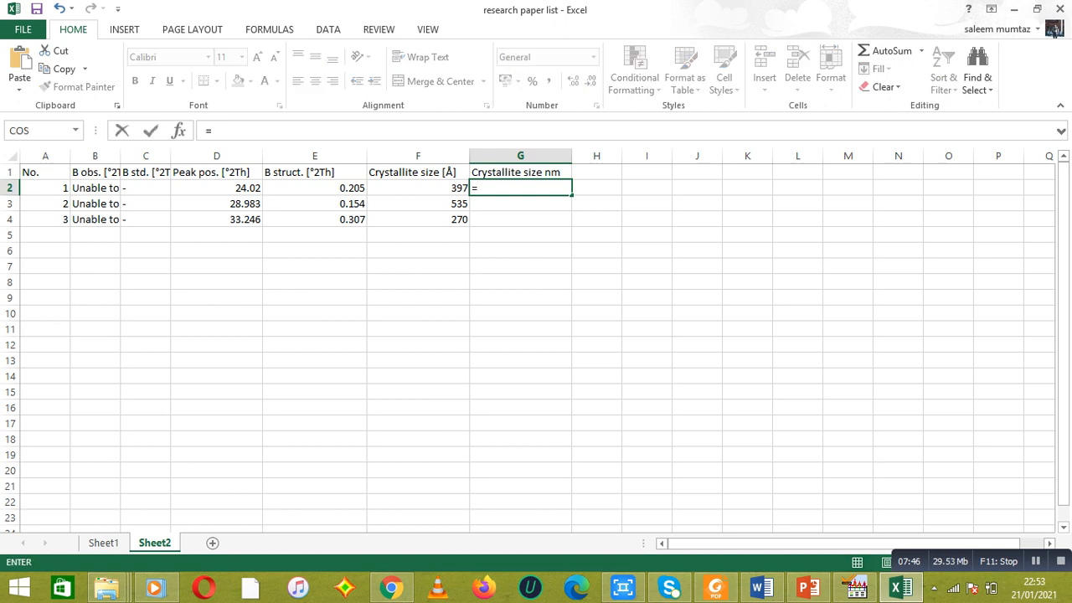
pyautogui.press('Left')
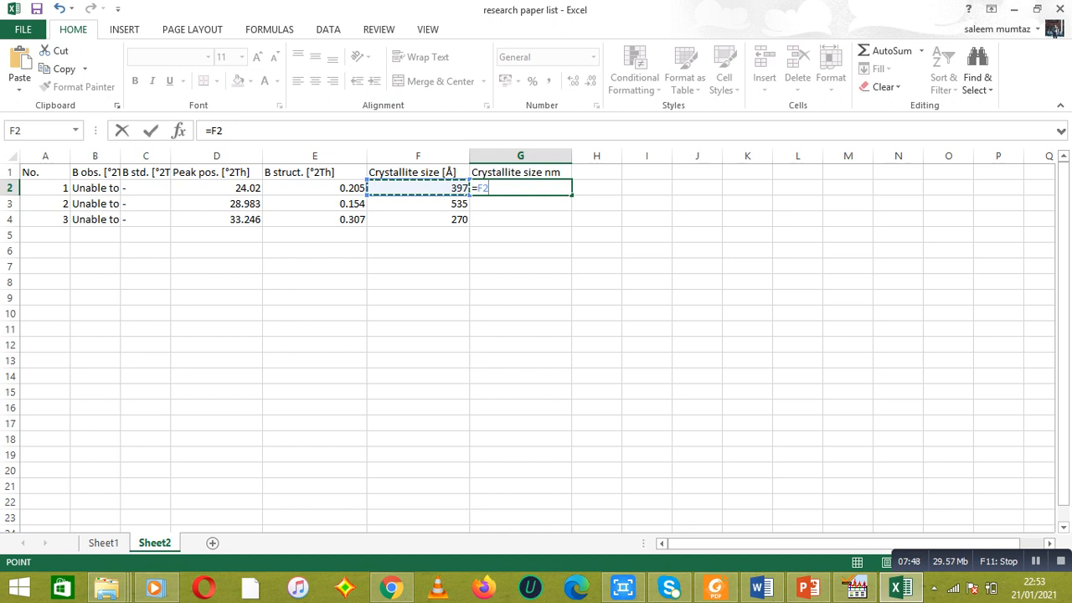
pyautogui.write('/')
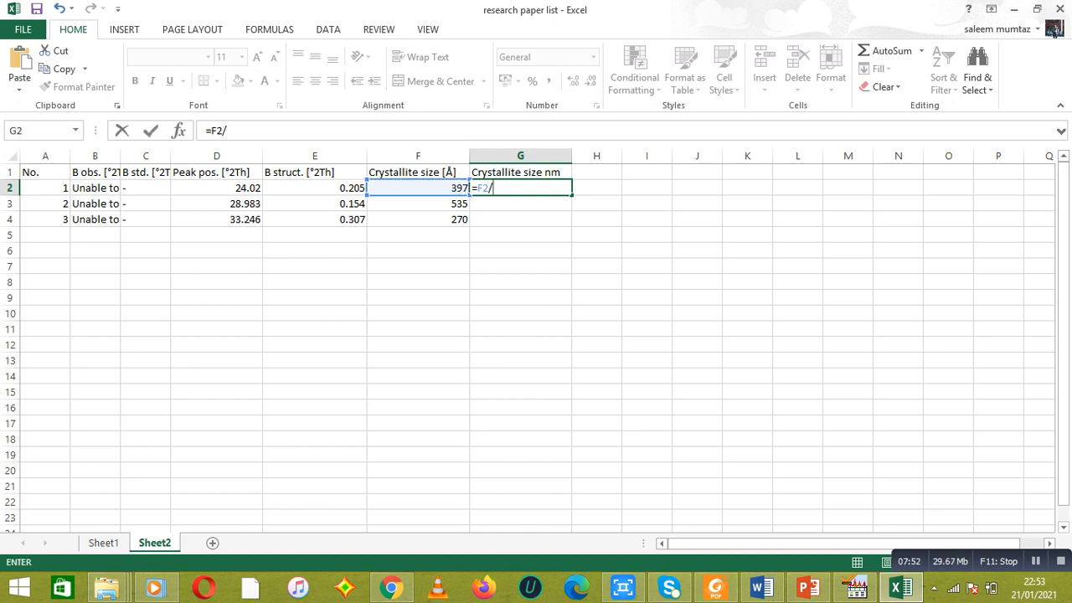
pyautogui.write('10')
pyautogui.press('Return')
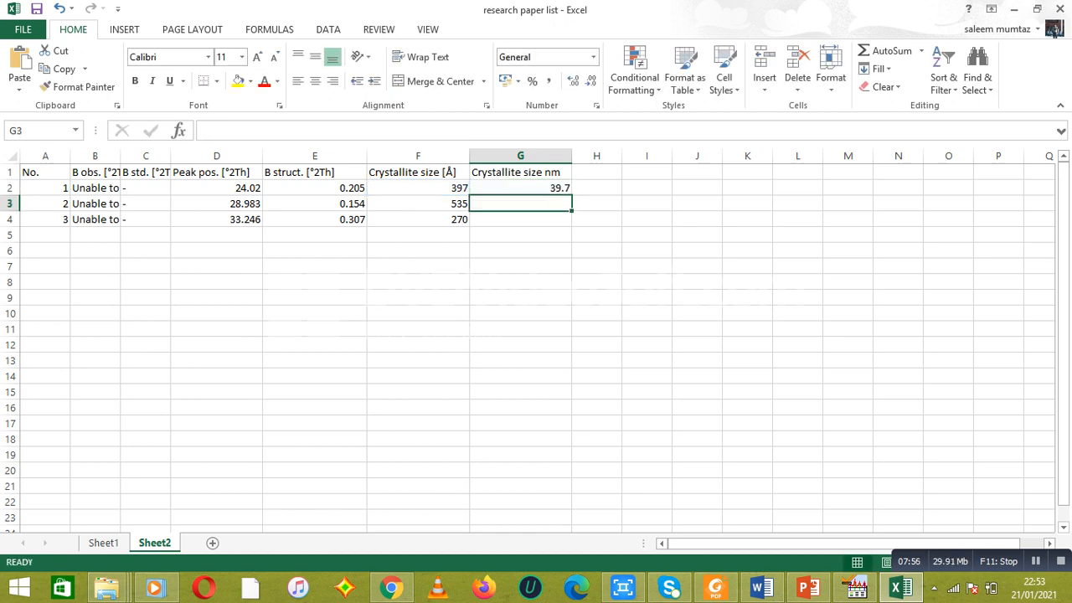
pyautogui.click(520, 189)
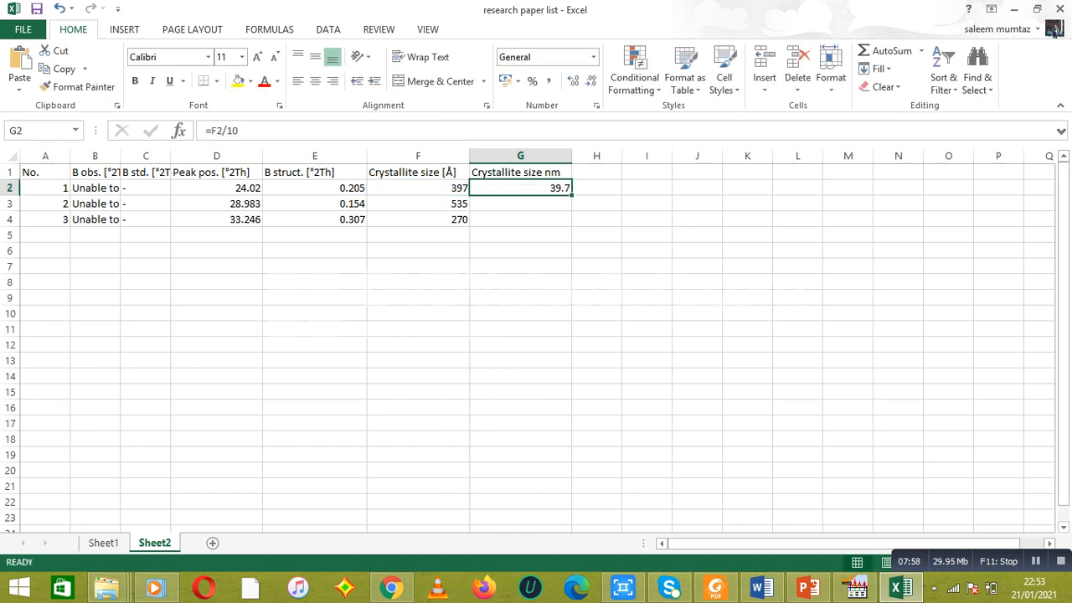
pyautogui.doubleClick(572, 195)
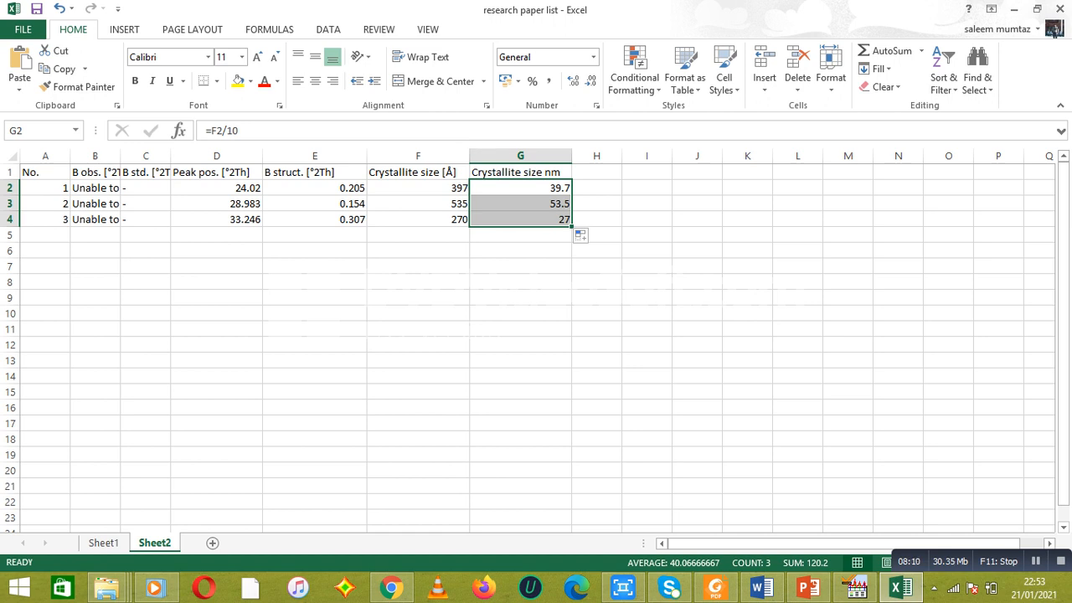
# Step: Widen column H and enter the header "Average size" in H1
pyautogui.moveTo(621, 155); pyautogui.dragTo(672, 155)
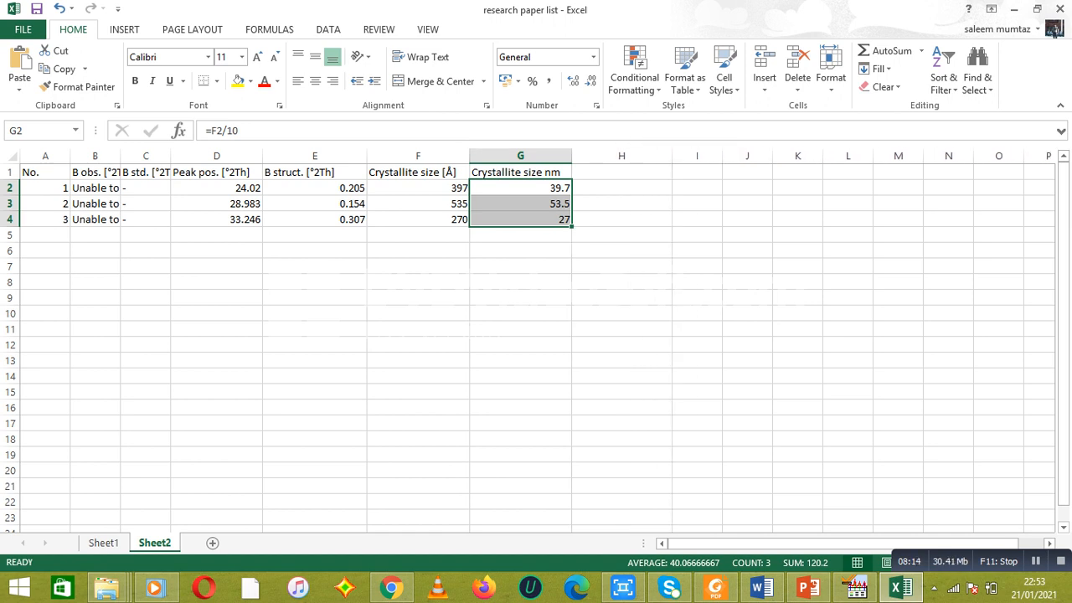
pyautogui.click(621, 173)
pyautogui.write('A')
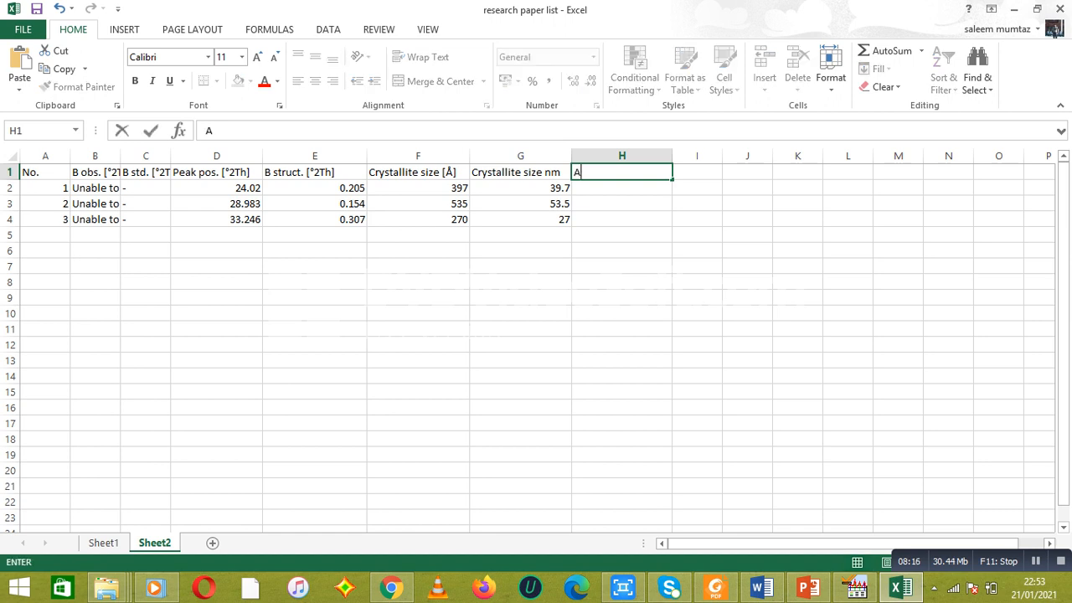
pyautogui.write('verage s')
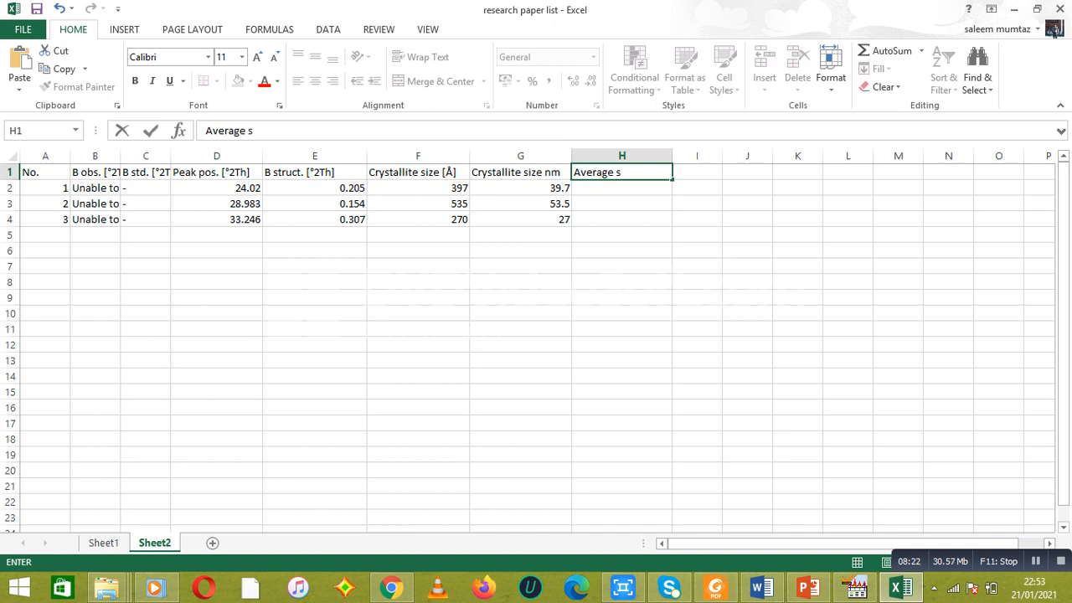
pyautogui.write('ize')
pyautogui.press('Return')
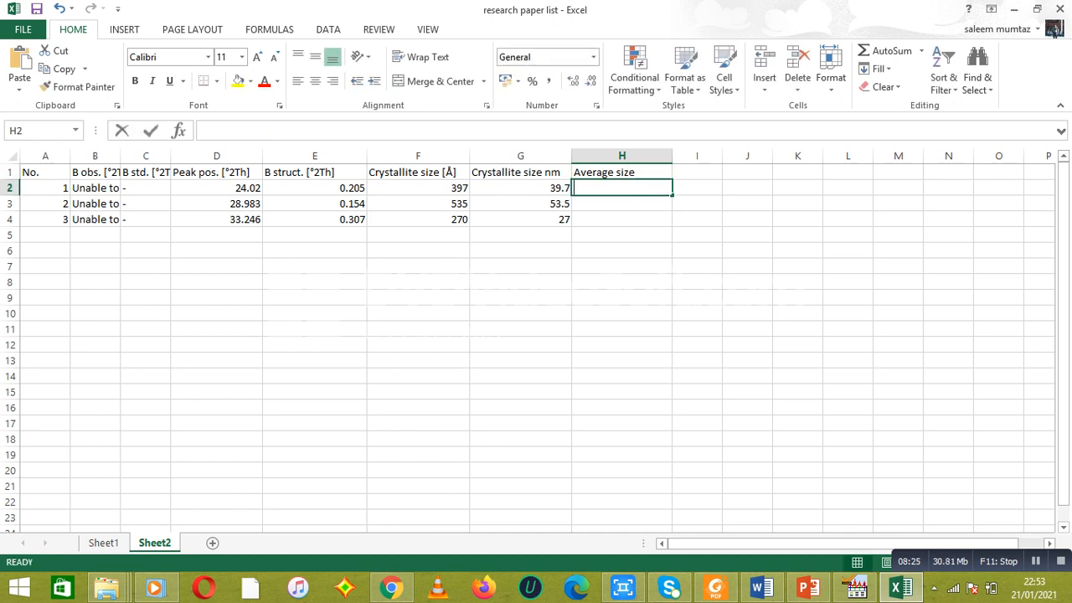
# Step: Calculate the average crystallite size in H2 with the formula =AVERAGE(G2:G4)
pyautogui.write('=a')
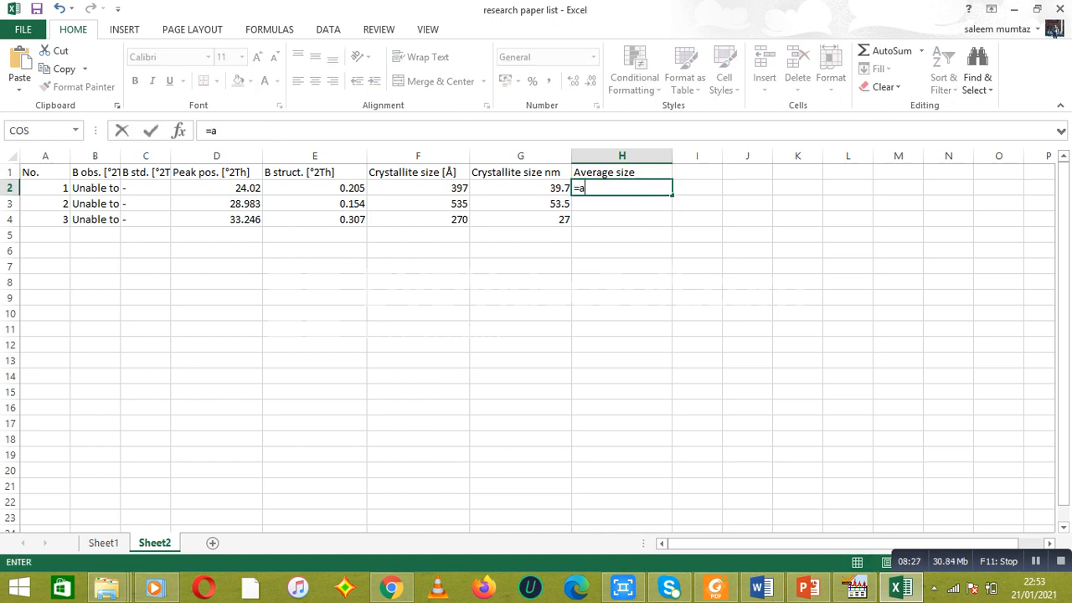
pyautogui.write('ver')
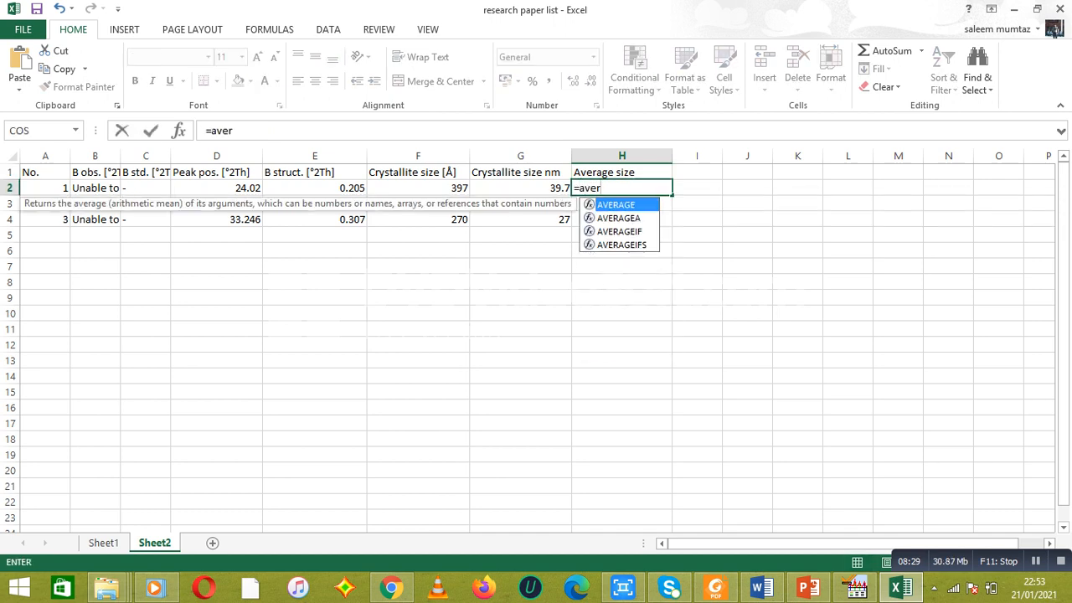
pyautogui.press('Tab')
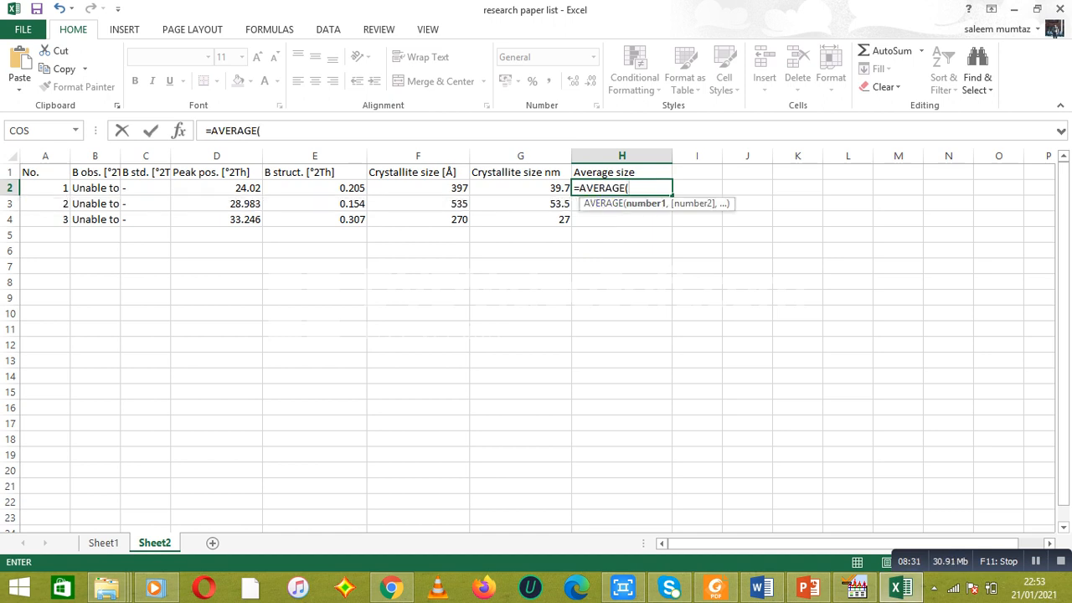
pyautogui.moveTo(536, 188); pyautogui.dragTo(544, 219)
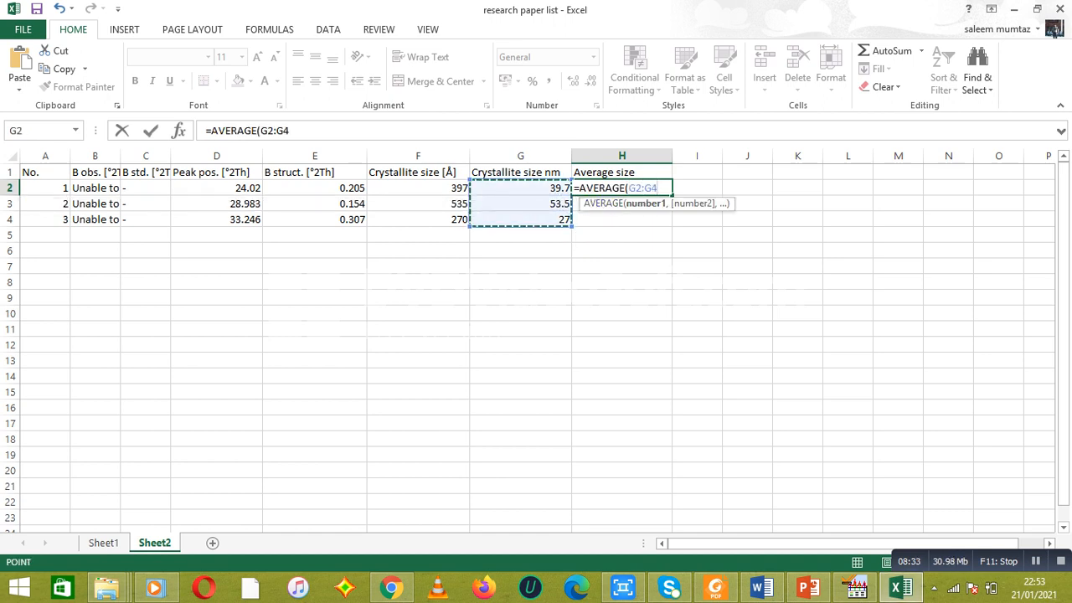
pyautogui.press('Return')
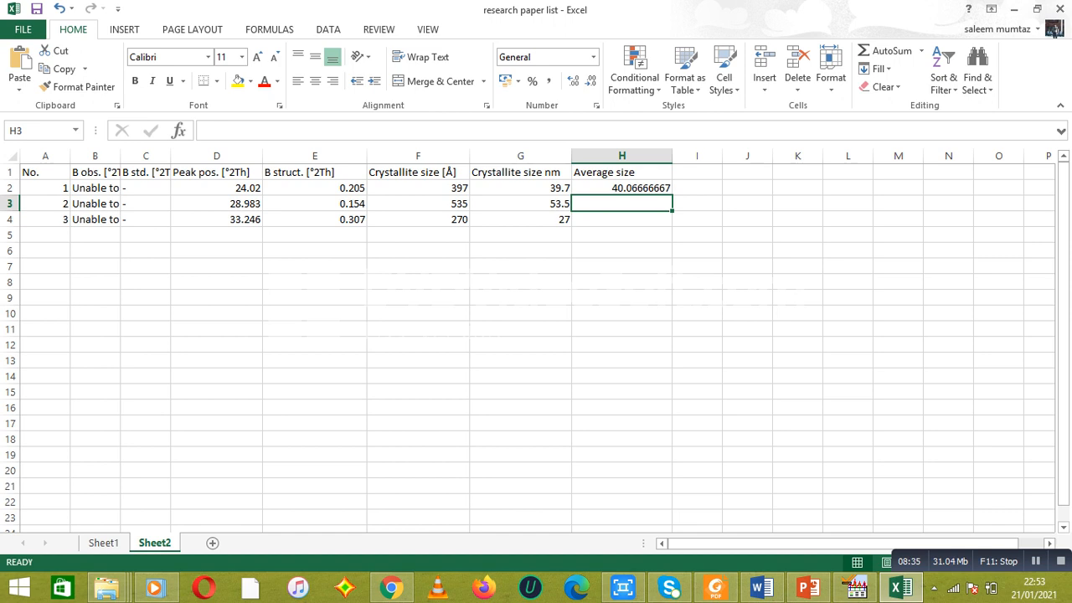
pyautogui.click(621, 188)
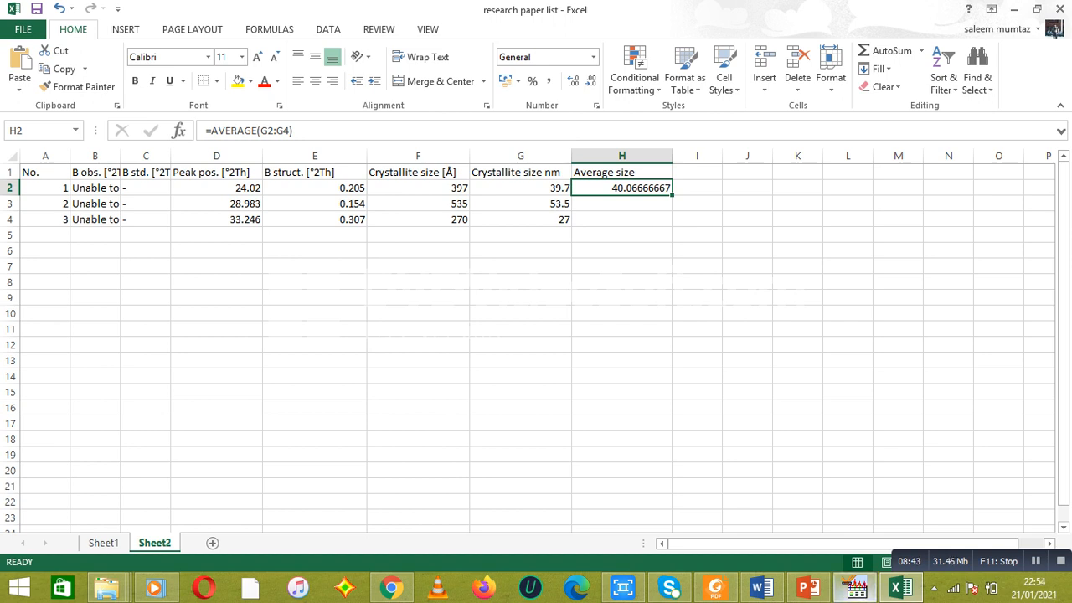
# Step: Switch back to X'Pert HighScore and close the Scherrer Calculator
pyautogui.hotkey('alt', 'Tab')
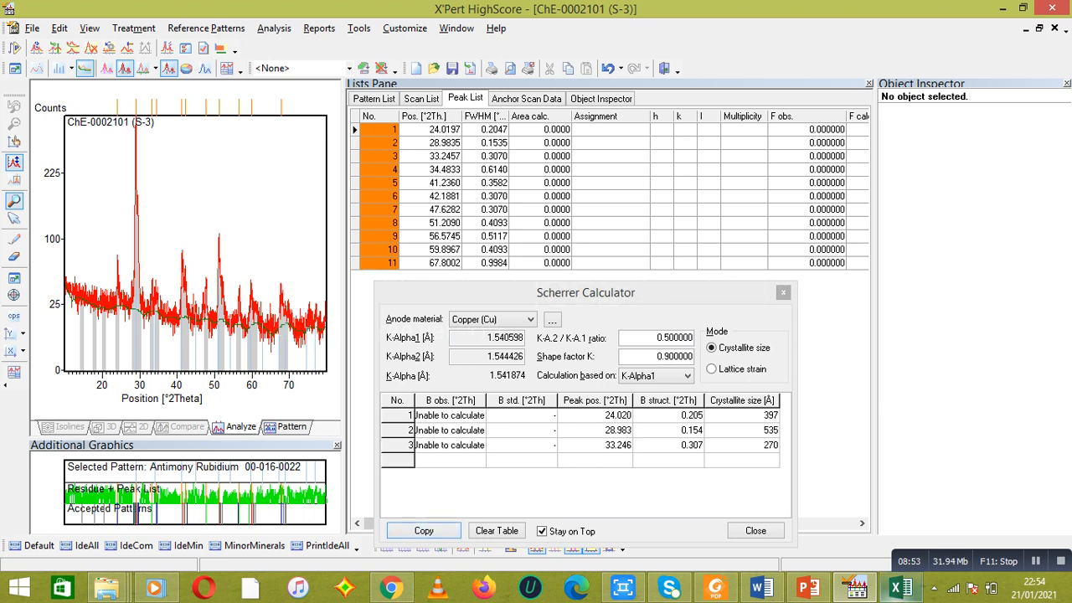
pyautogui.click(901, 588)
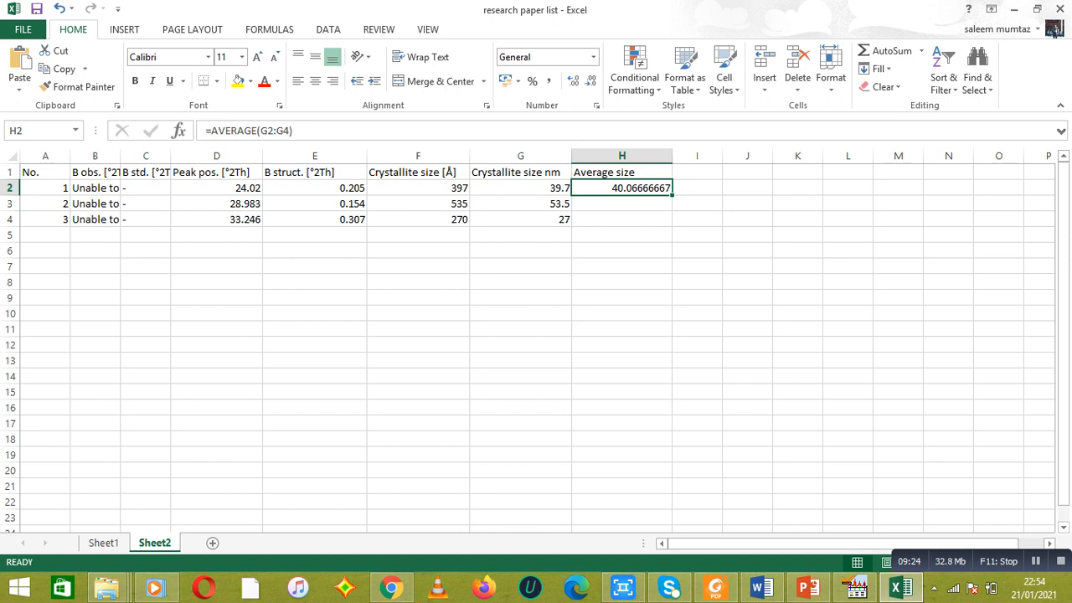
pyautogui.click(856, 586)
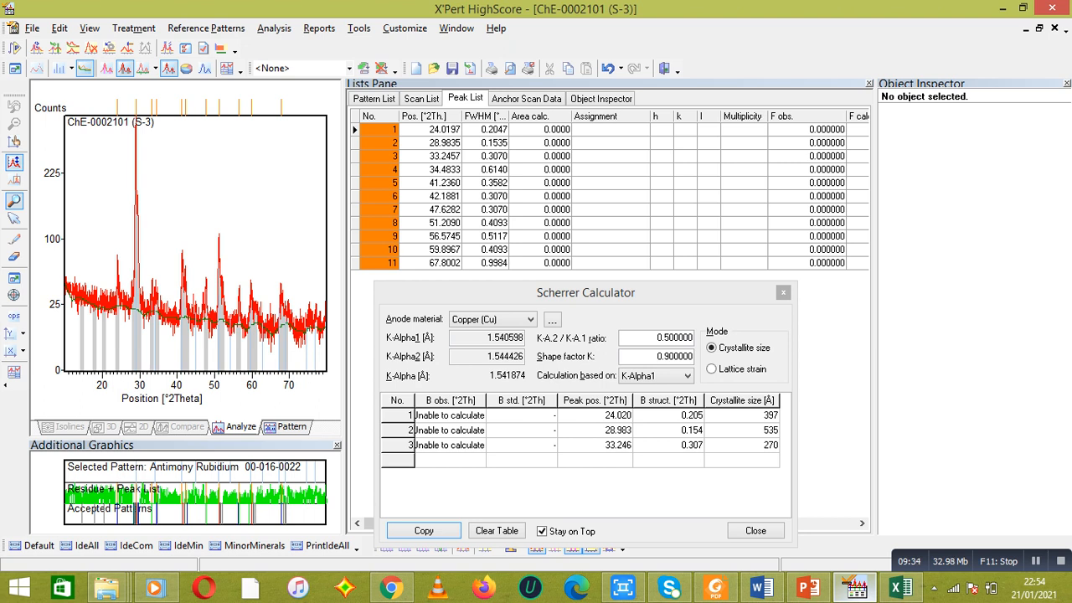
pyautogui.click(755, 530)
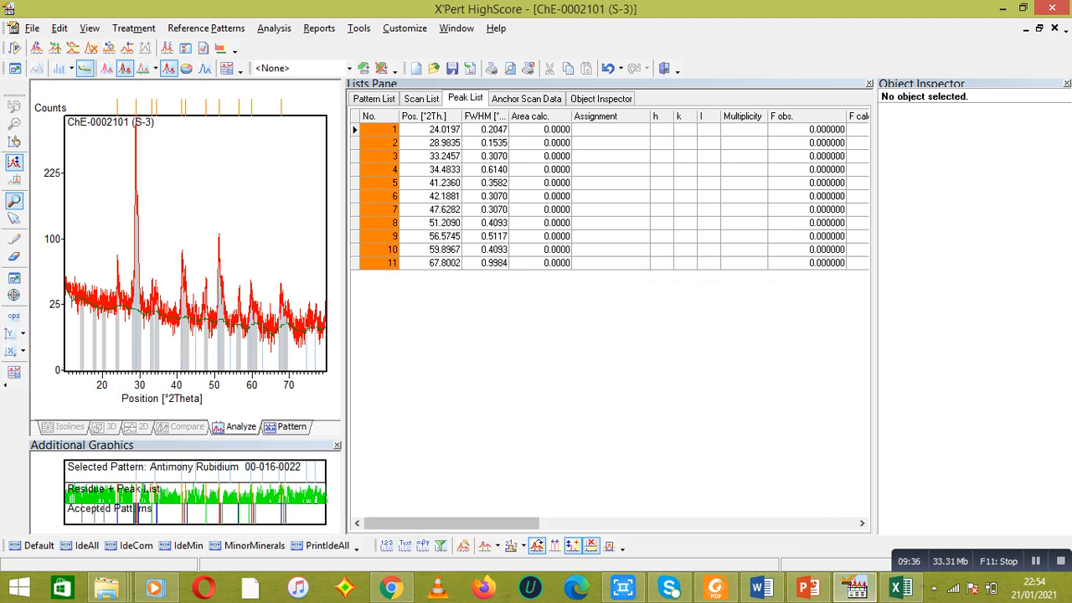